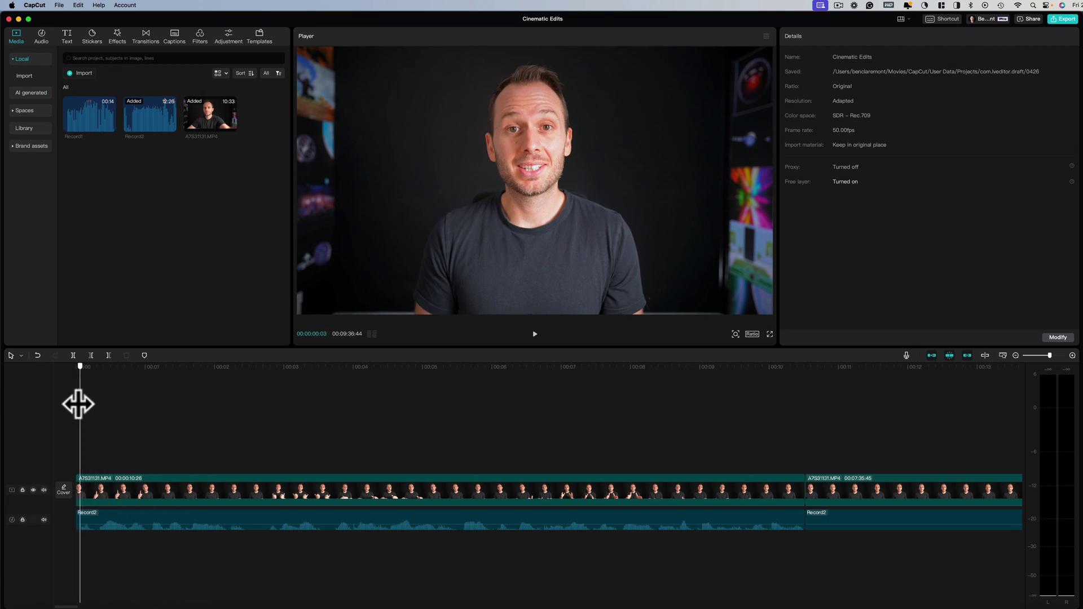
- Select the first talking-head presenter clip on the timeline to edit its scale
left_click(94, 479)
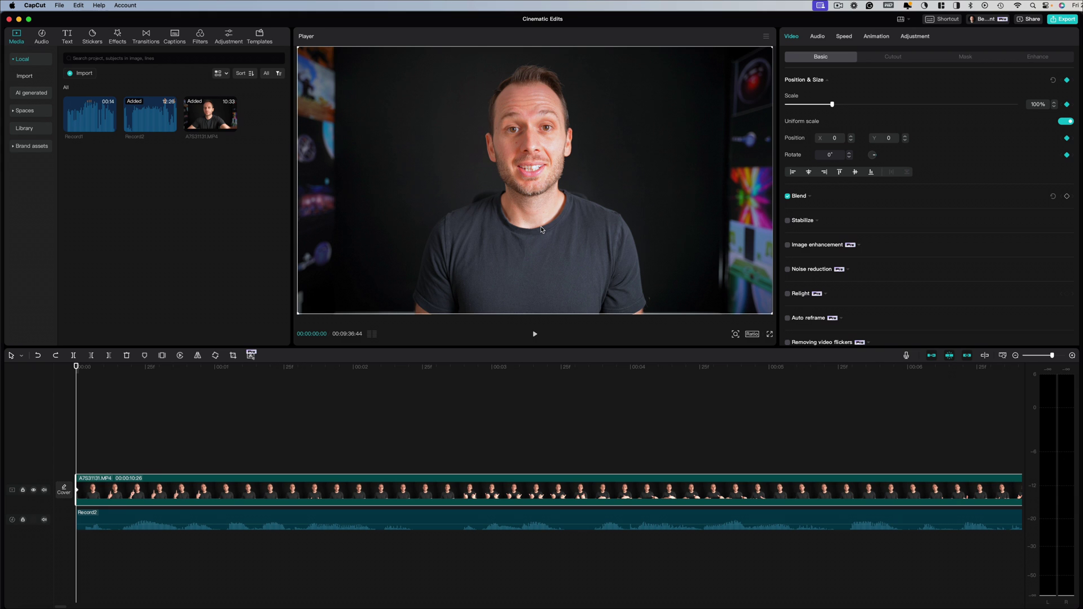
left_click_drag(832, 104, 855, 104)
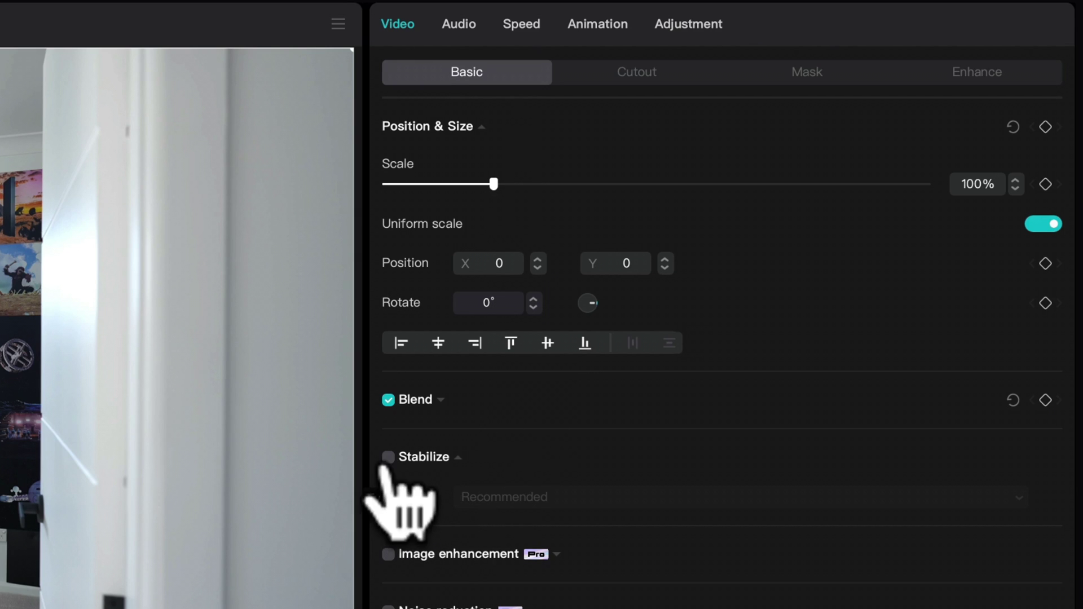
- Tick Stabilize on the walkthrough clip and check the Level options, keeping Recommended
left_click(388, 457)
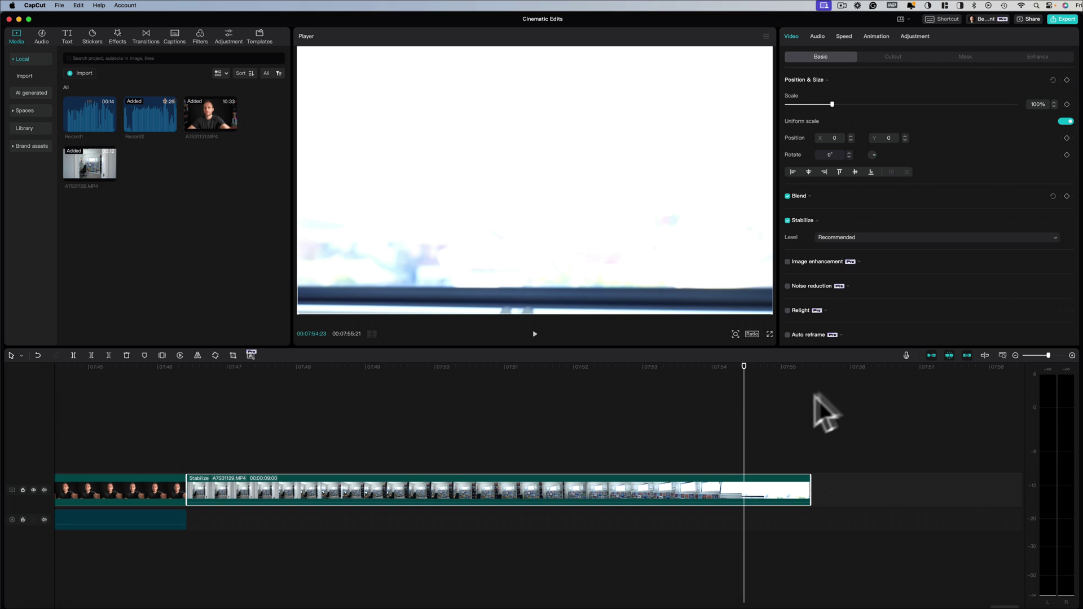
left_click(906, 237)
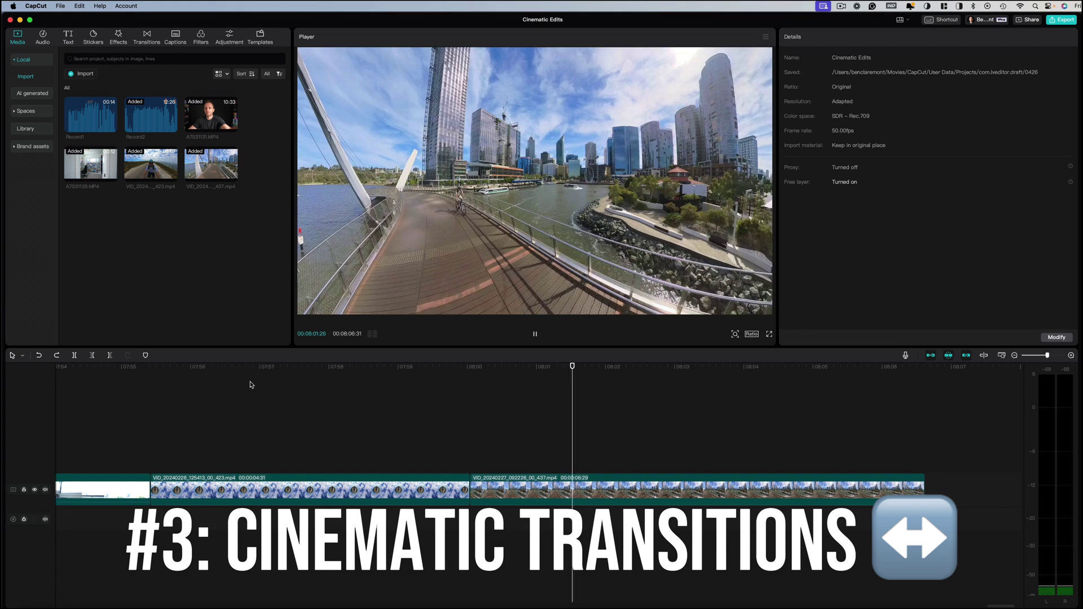
left_click_drag(476, 387, 397, 396)
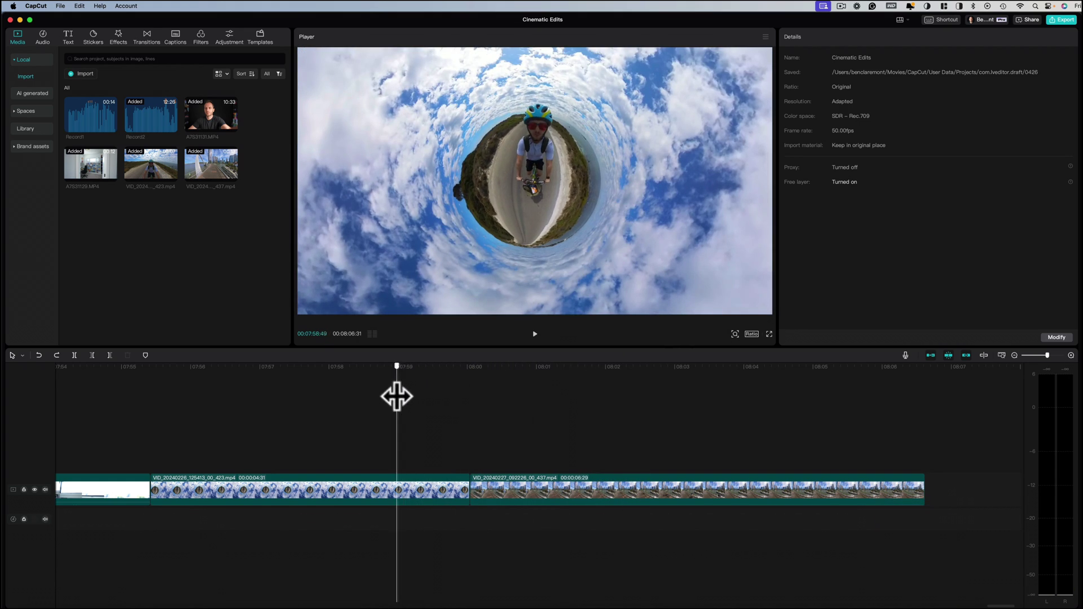
mouse_move(465, 396)
left_mouse_down()
mouse_move(546, 399)
mouse_move(475, 384)
mouse_move(344, 395)
left_mouse_up()
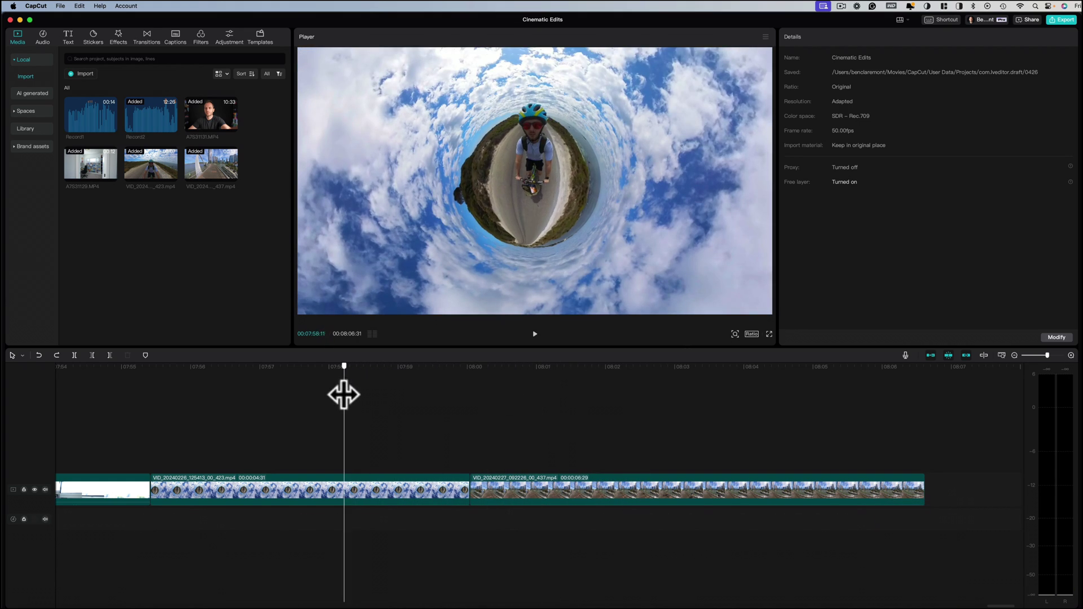
left_click_drag(445, 387, 694, 404)
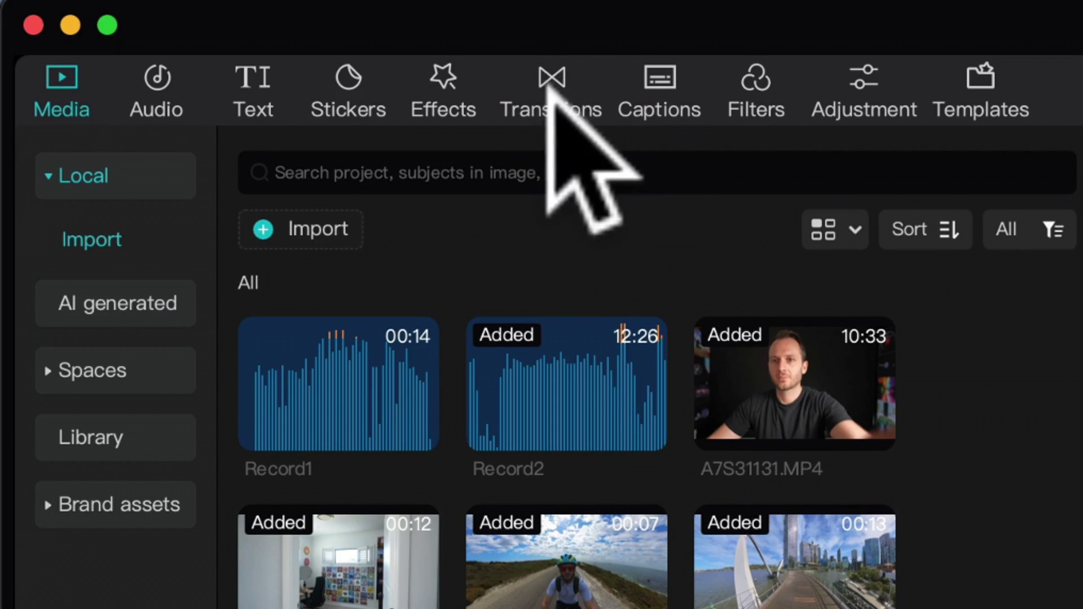
- Browse through the full Transitions library
left_click(546, 91)
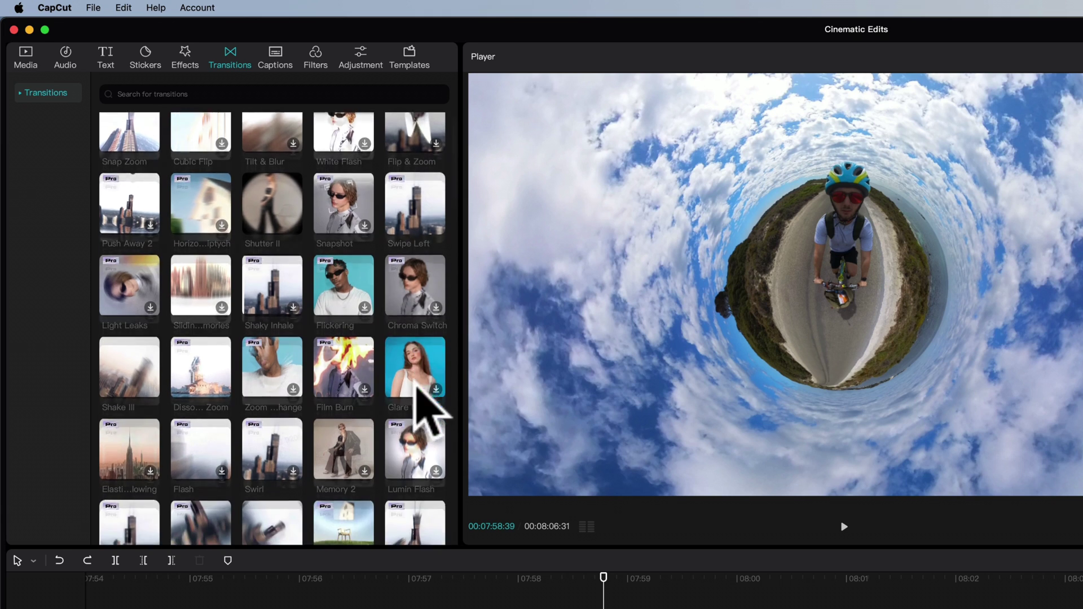
scroll(423, 389, "down", 5)
scroll(423, 389, "down", 5)
scroll(417, 390, "down", 5)
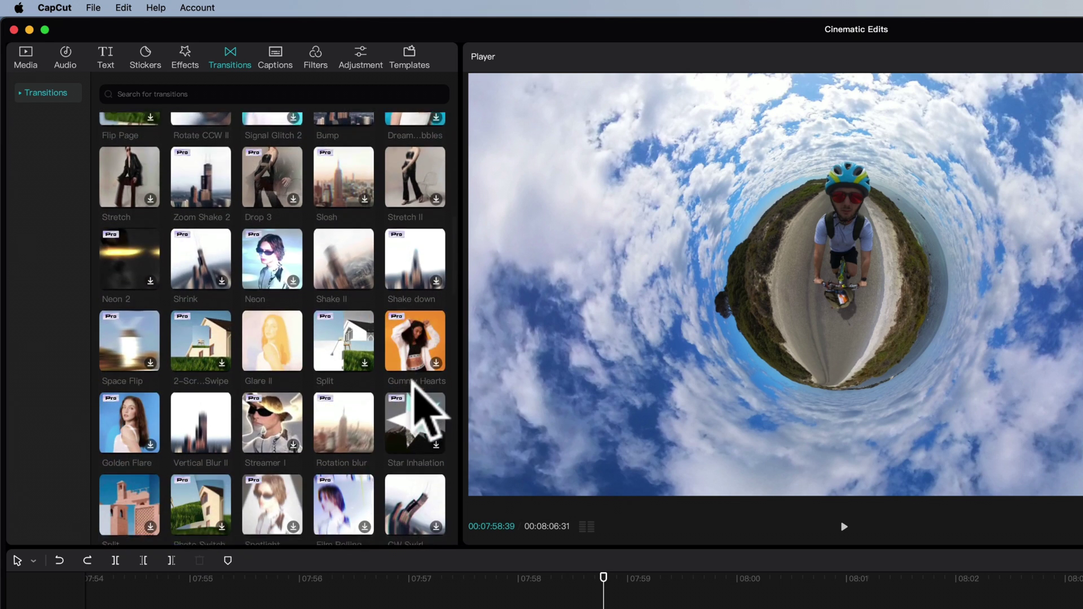
scroll(415, 389, "down", 5)
scroll(415, 389, "down", 5)
scroll(414, 389, "down", 5)
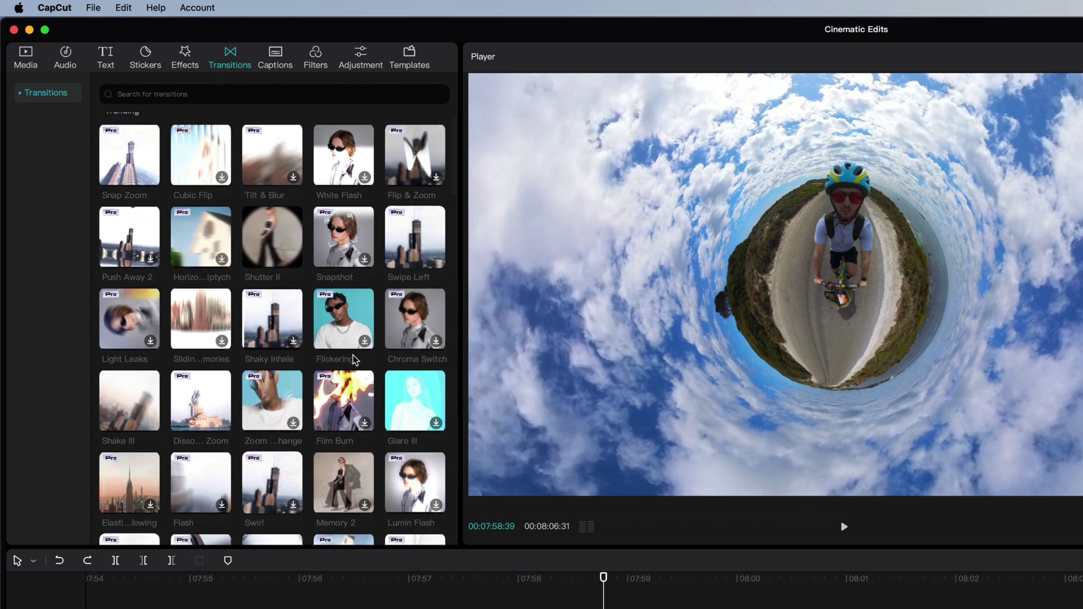
scroll(353, 356, "down", 3)
scroll(353, 357, "down", 2)
scroll(353, 357, "down", 2)
scroll(353, 357, "down", 2)
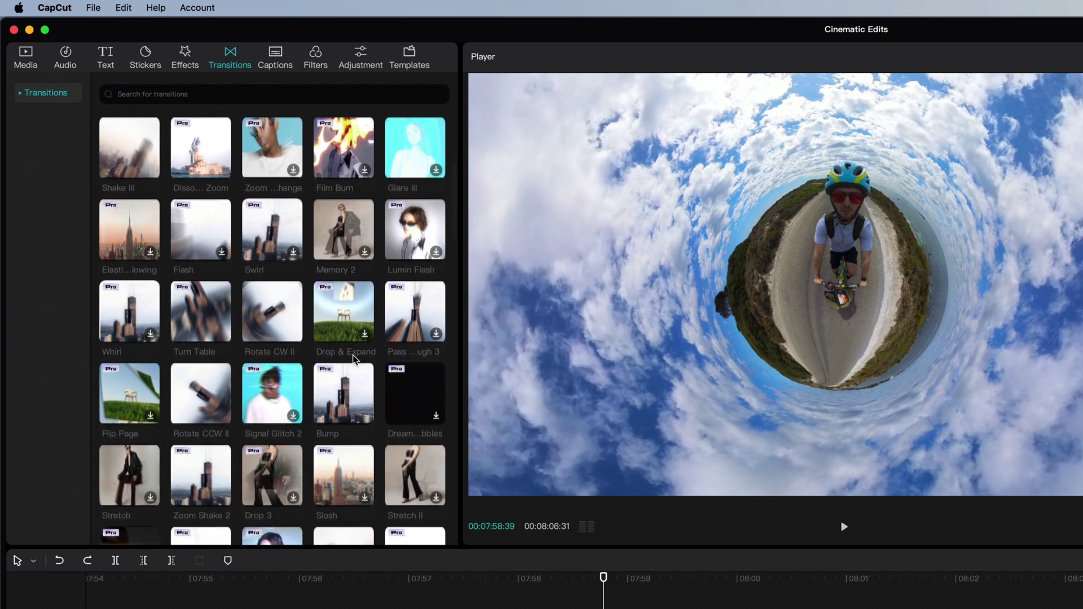
scroll(353, 354, "down", 2)
scroll(353, 354, "down", 2)
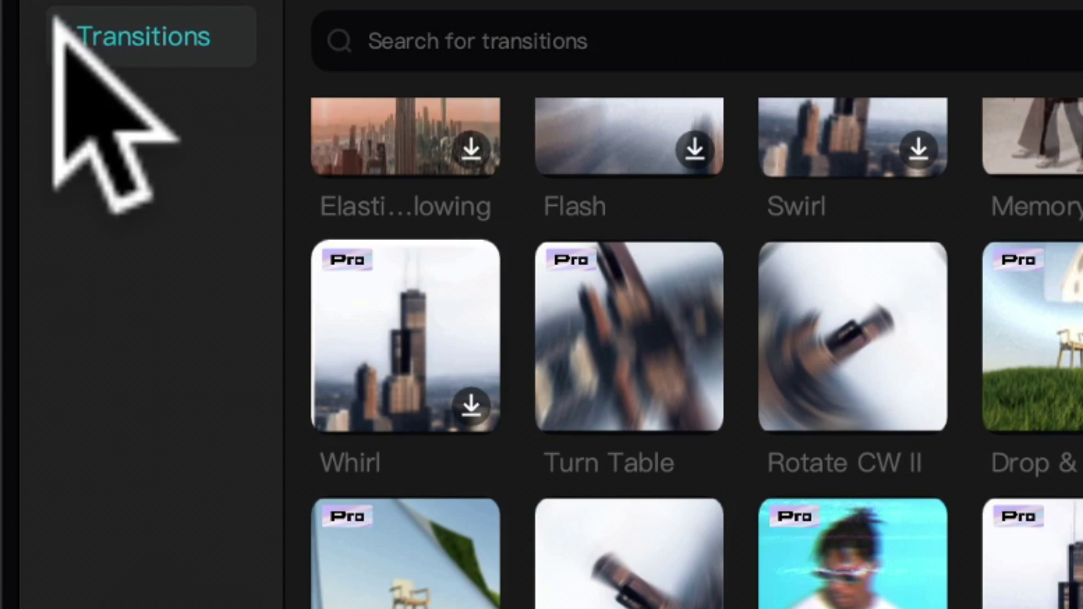
- Filter to Movement transitions, preview one, and place it between the tiny-planet and bridge clips
left_click(61, 36)
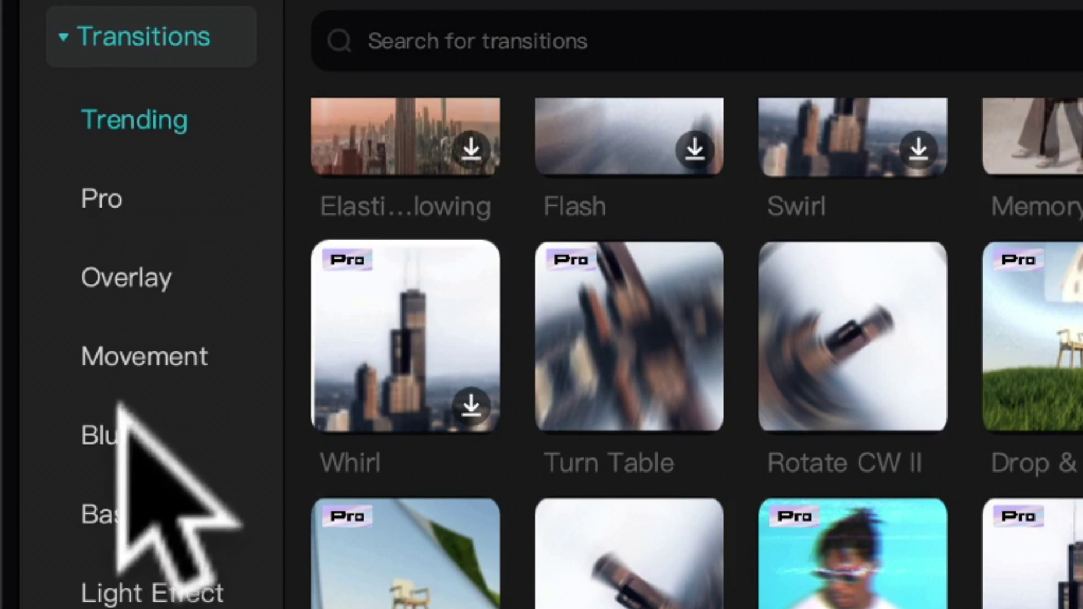
left_click(121, 356)
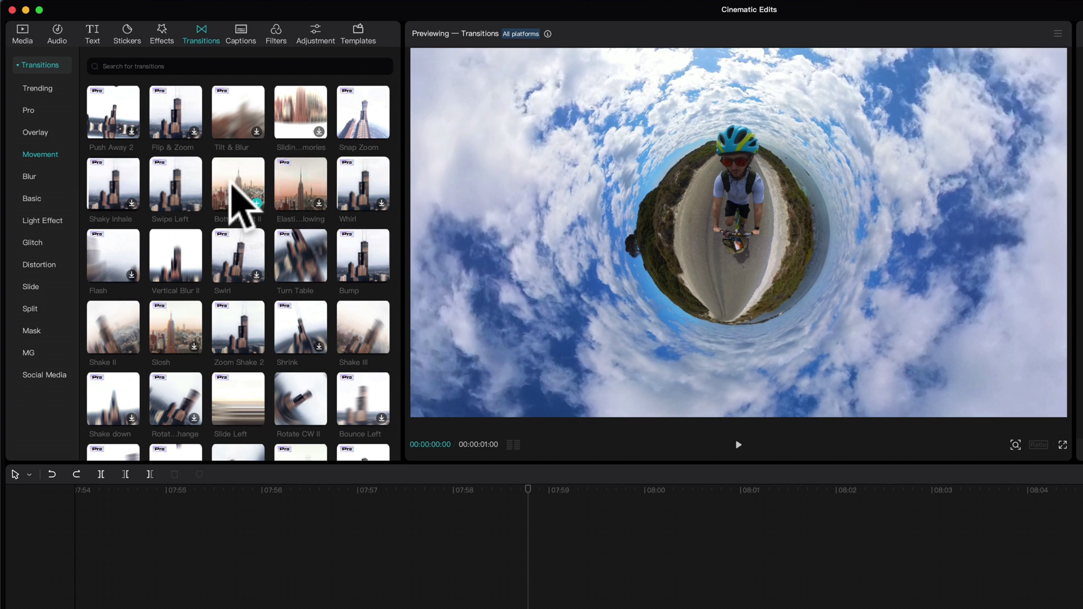
left_click(237, 187)
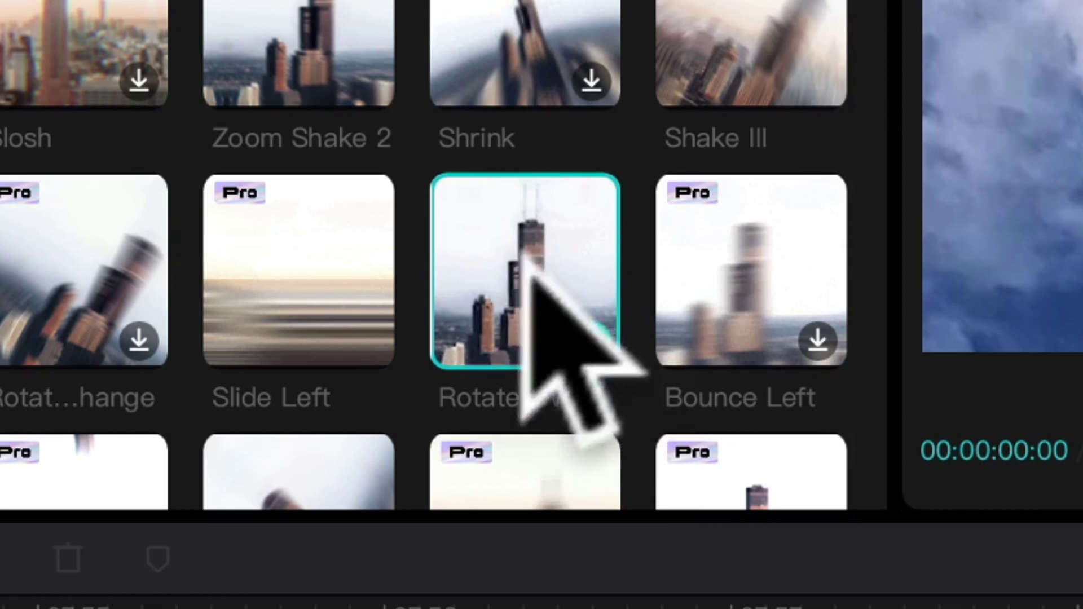
left_click(593, 343)
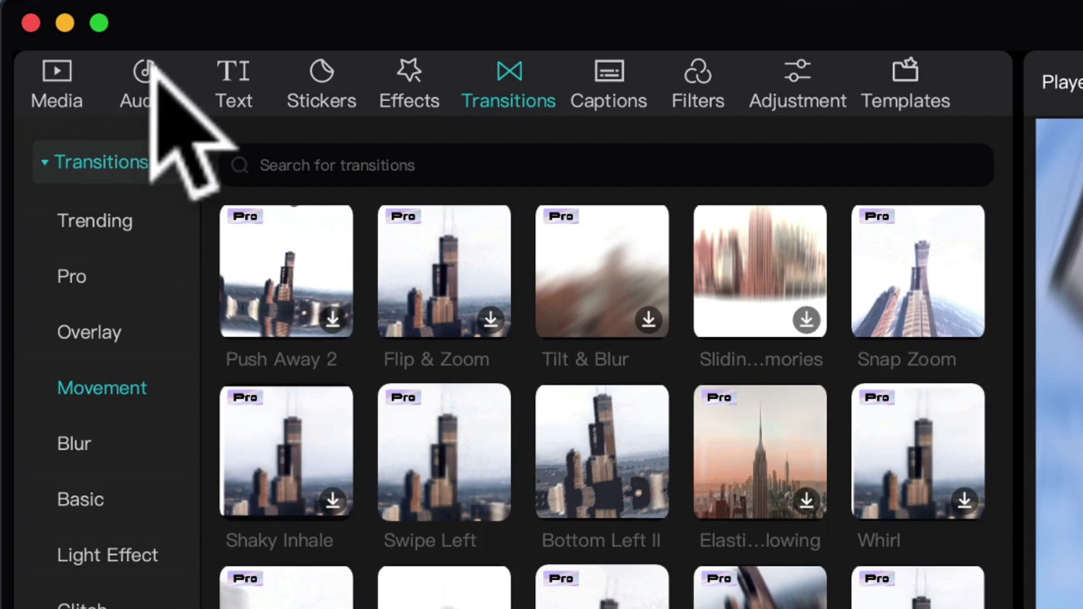
- Search sound effects for 'whoosh' and add Buon (Whoosh movie) 17 to the timeline
left_click(145, 70)
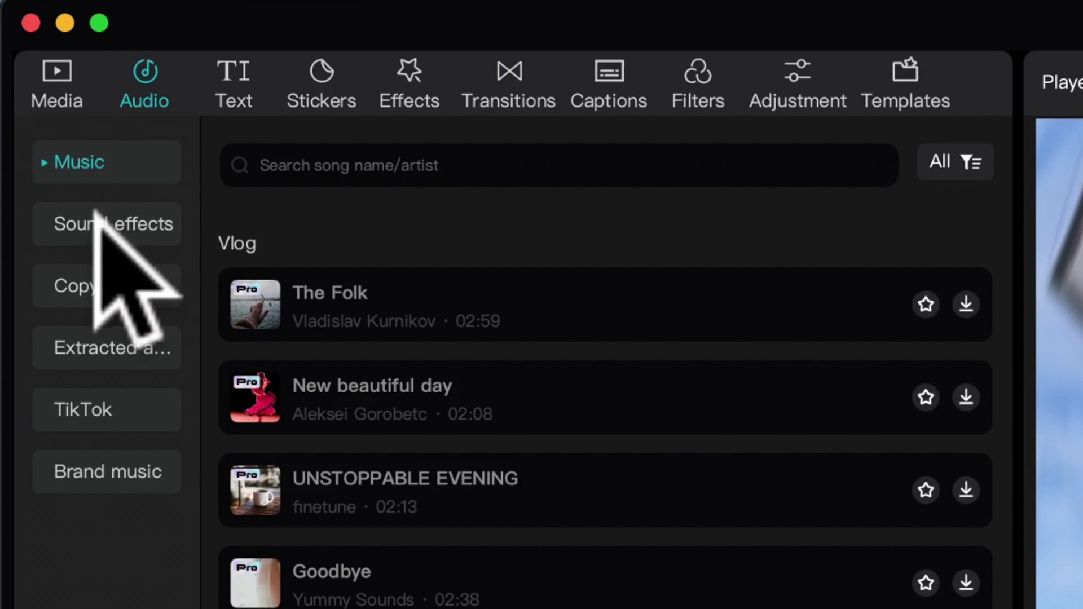
left_click(97, 223)
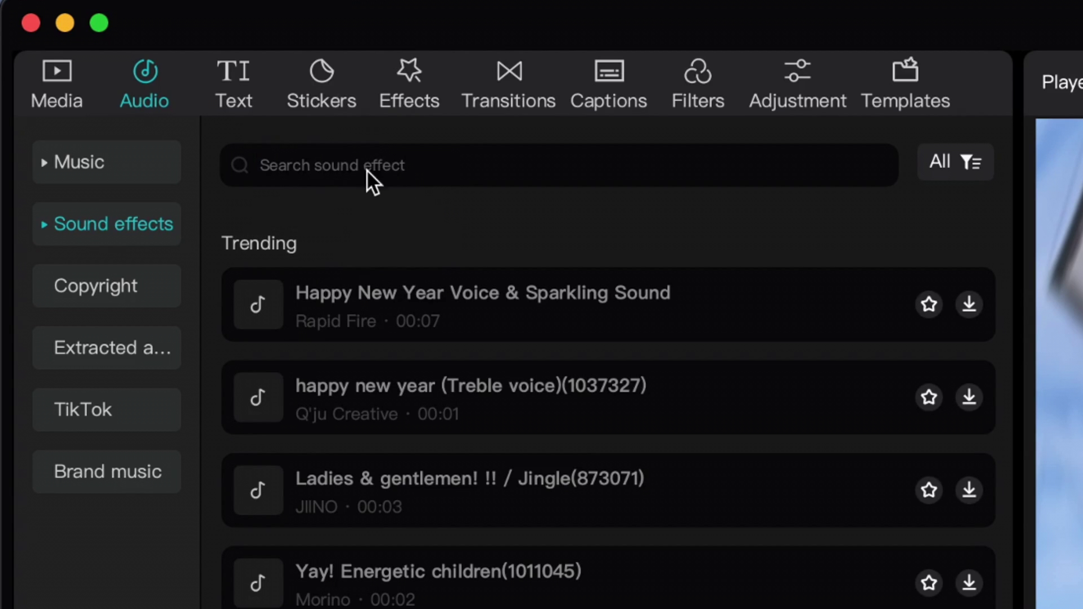
type("whosh")
key("Return")
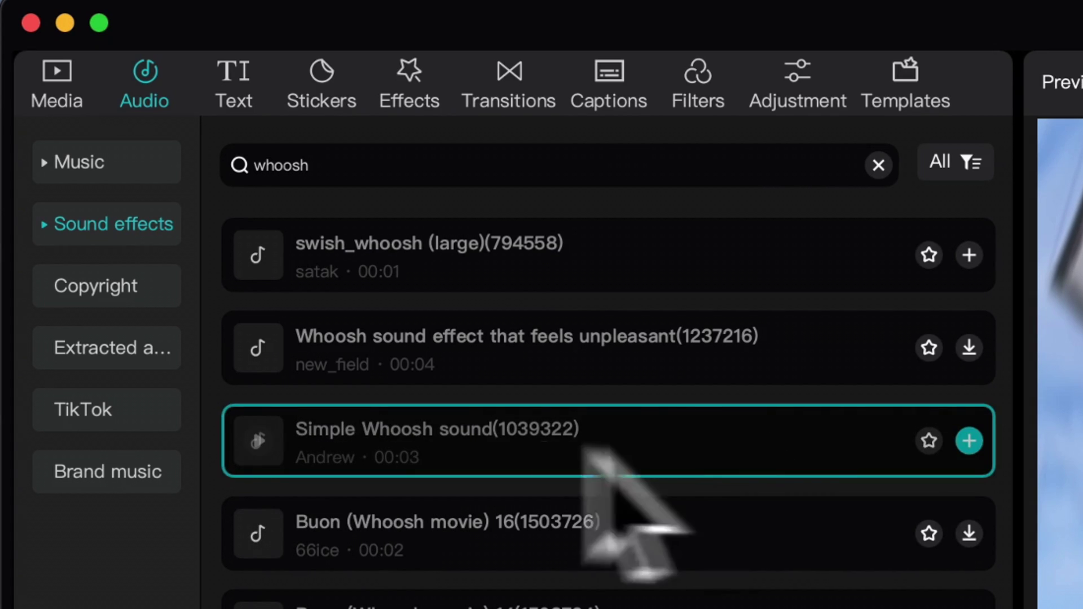
left_click(381, 248)
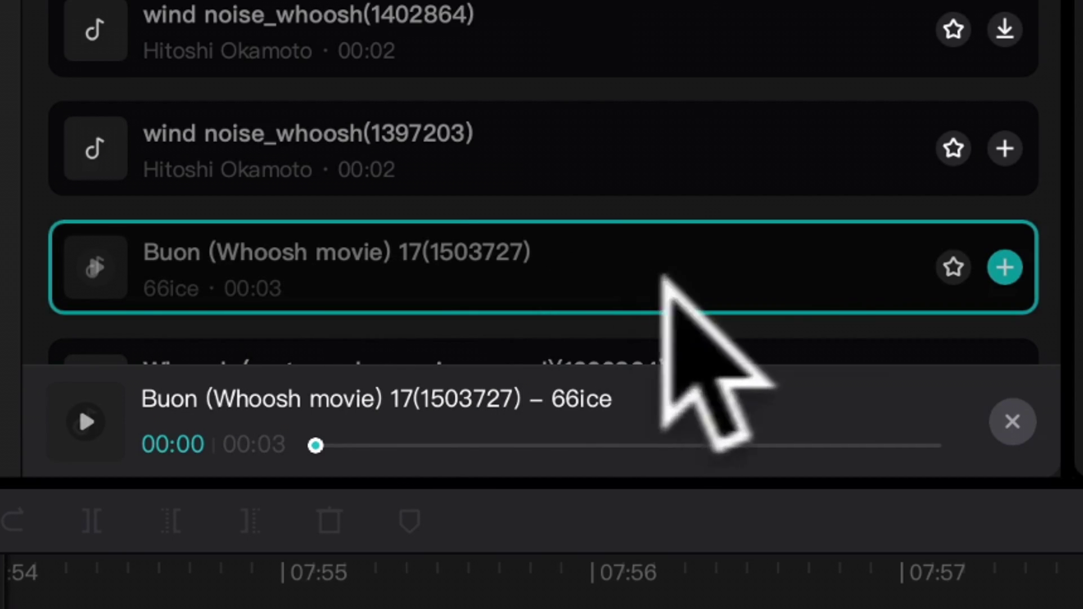
left_click(1004, 266)
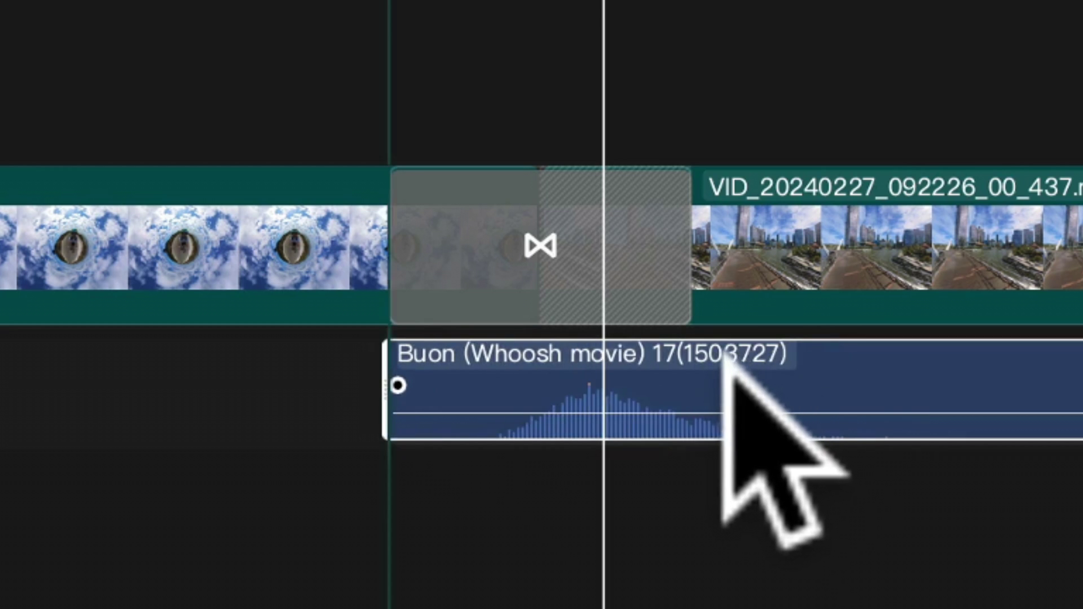
- Slide the whoosh earlier under the transition and lower its volume slightly
left_click_drag(725, 358, 519, 411)
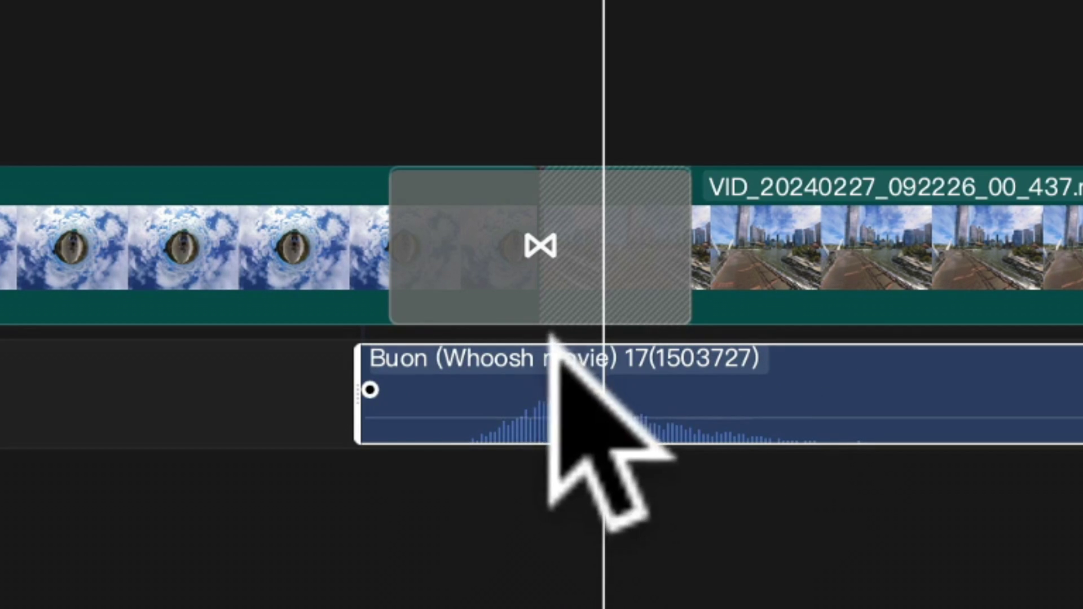
left_click_drag(534, 358, 514, 358)
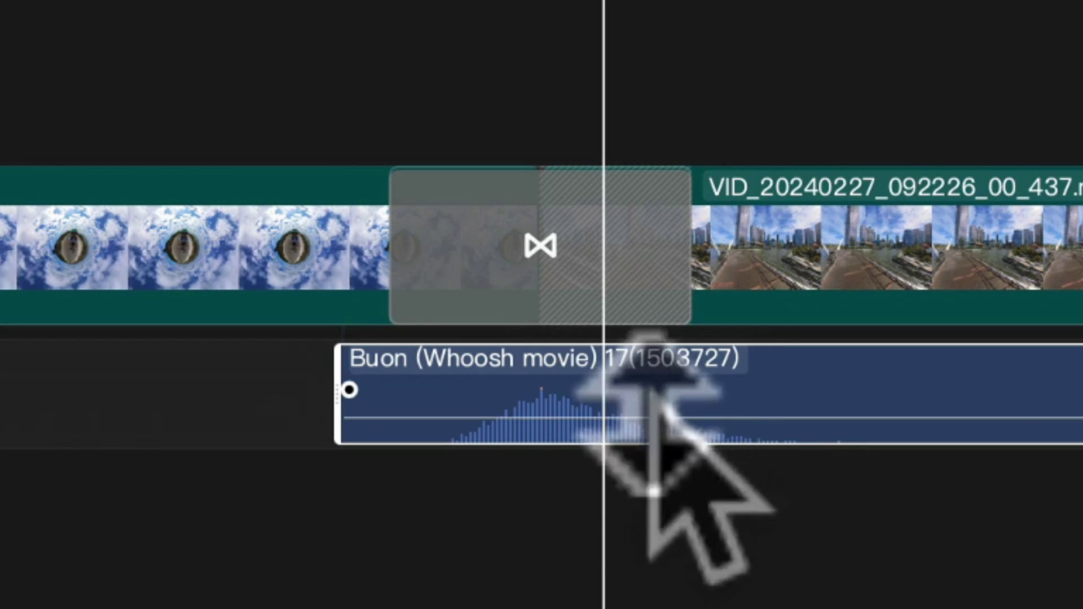
left_click_drag(559, 403, 551, 440)
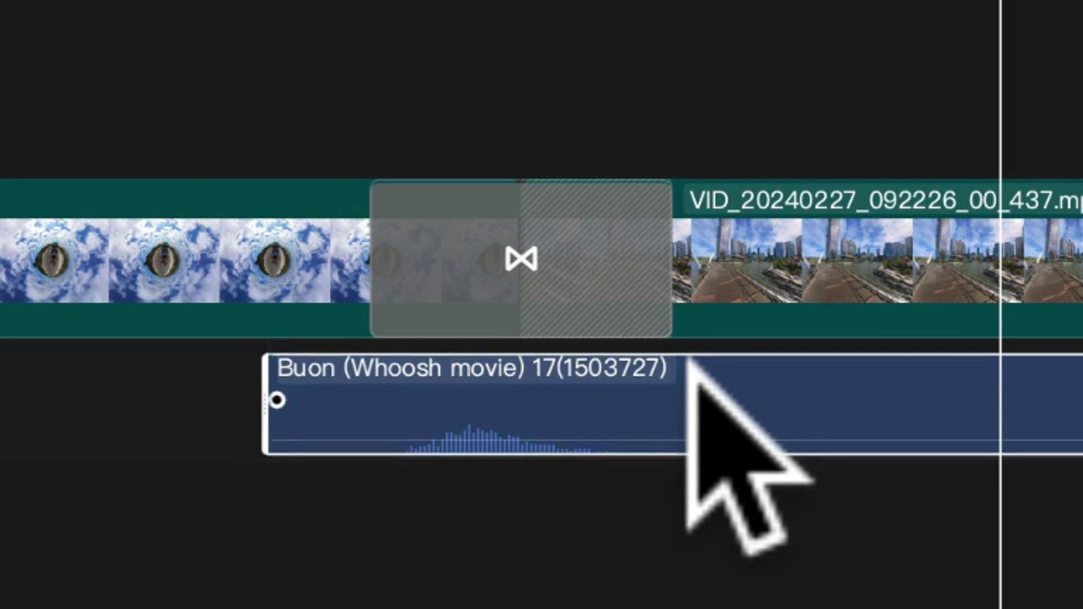
- Play back and scrub the whoosh transition, then show the Glitch transition category
left_click(385, 393)
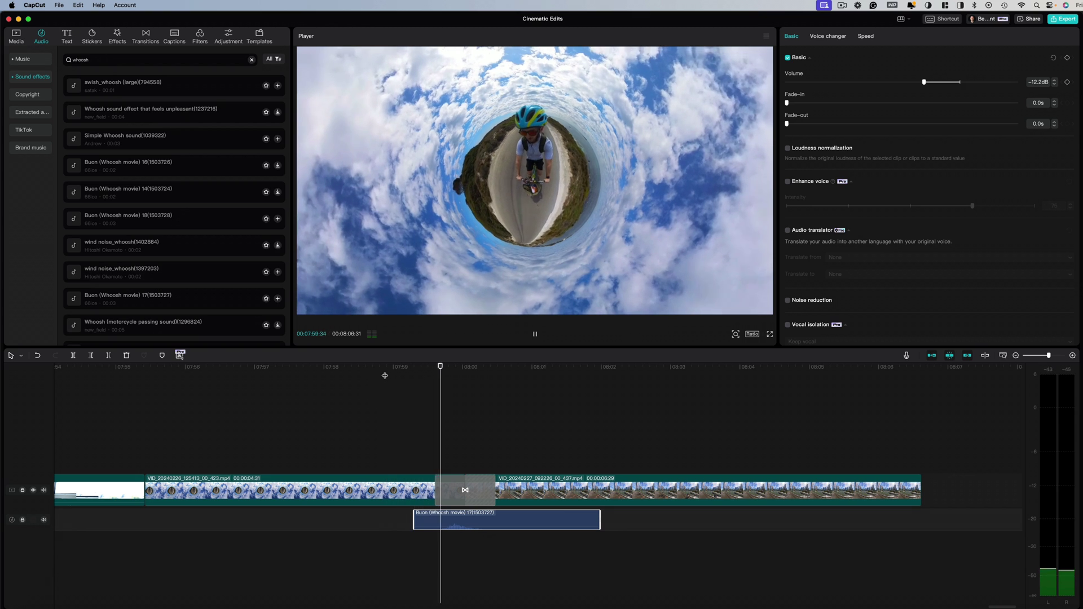
key("space")
left_click_drag(534, 368, 438, 372)
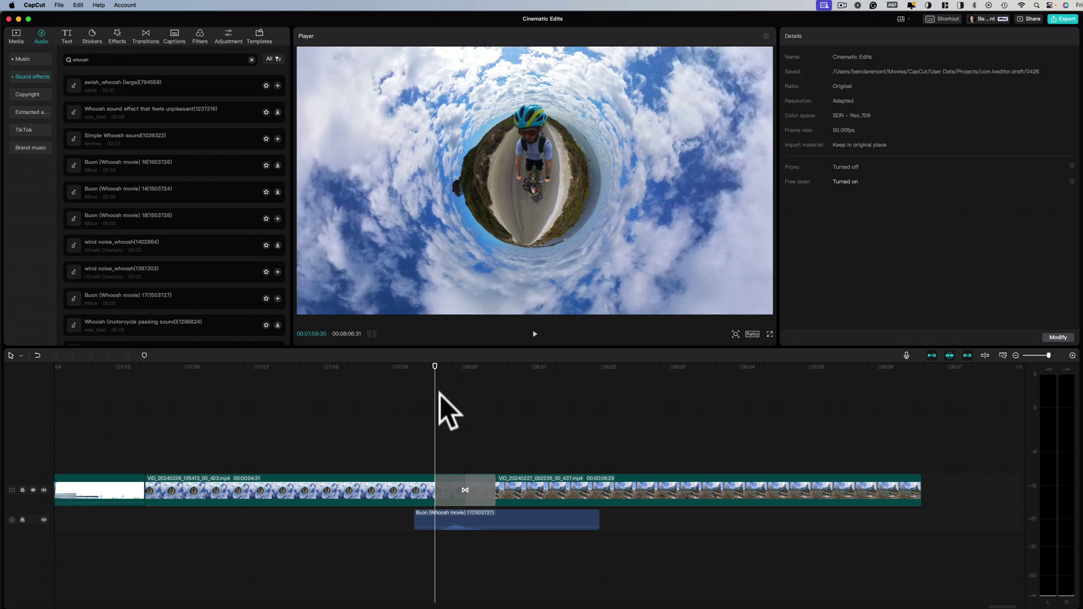
left_click_drag(438, 388, 466, 388)
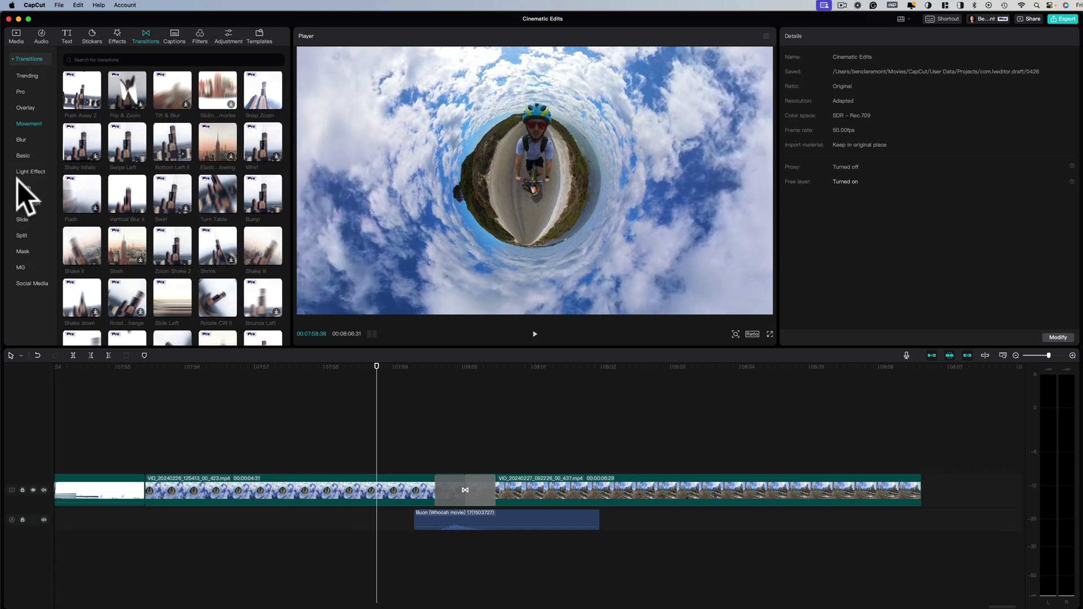
left_click(19, 186)
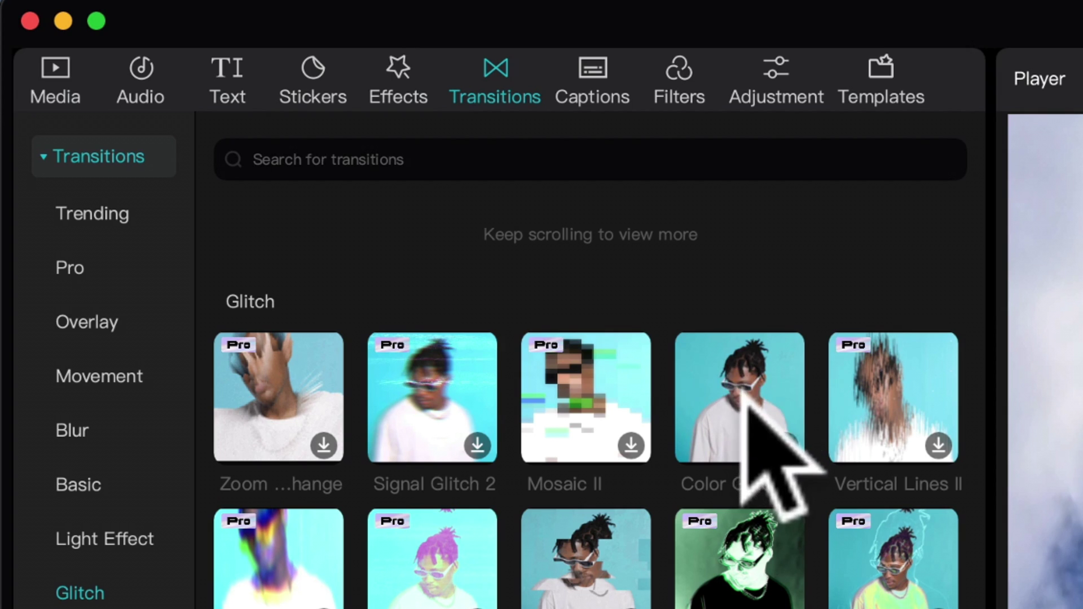
- Search the Audio sound effects library for 'glitch'
left_click(139, 77)
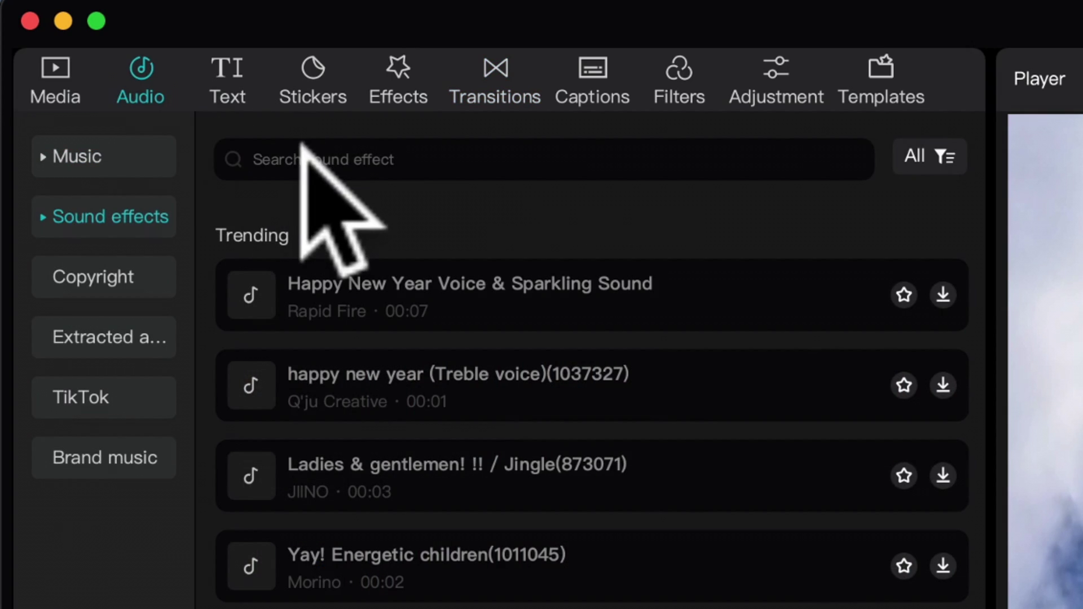
left_click(304, 159)
type("glitch")
key("Return")
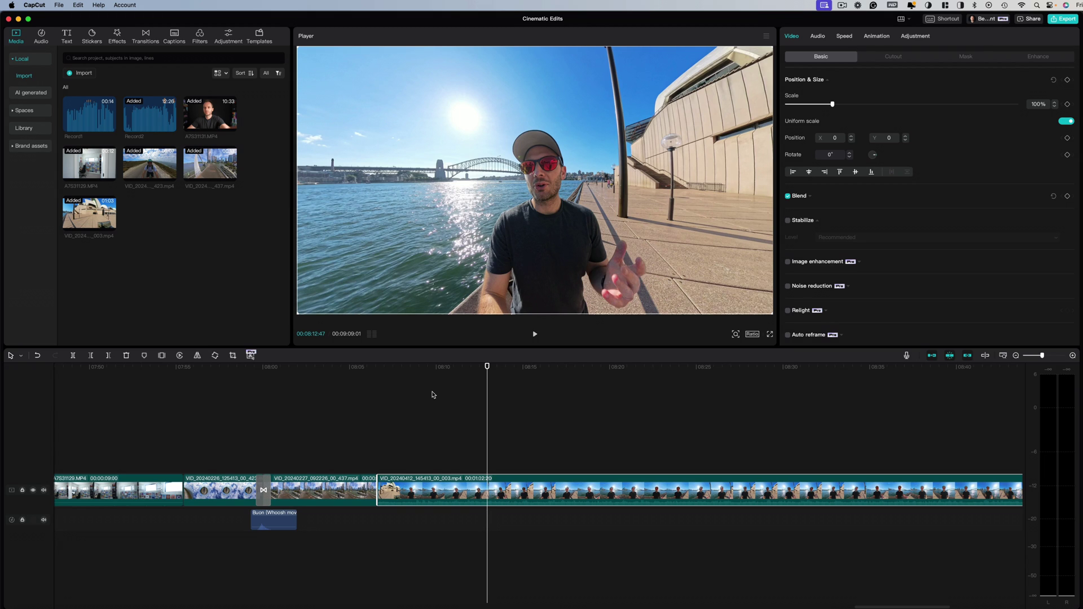
- Show the presenter clip's Audio settings down to Vocal isolation and scrub into the clip
left_click(817, 36)
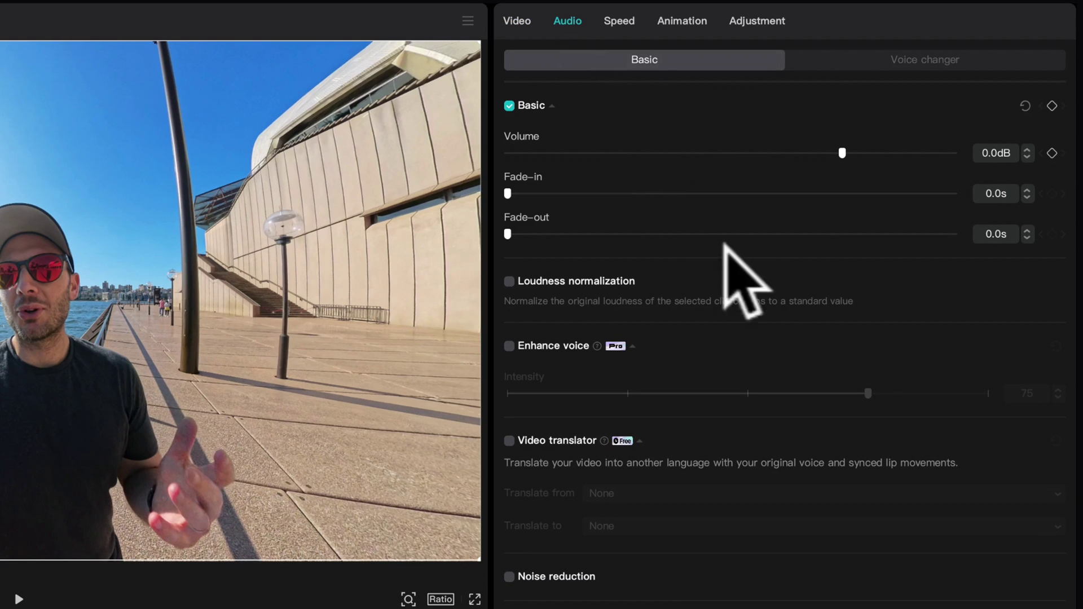
scroll(746, 267, "down", 5)
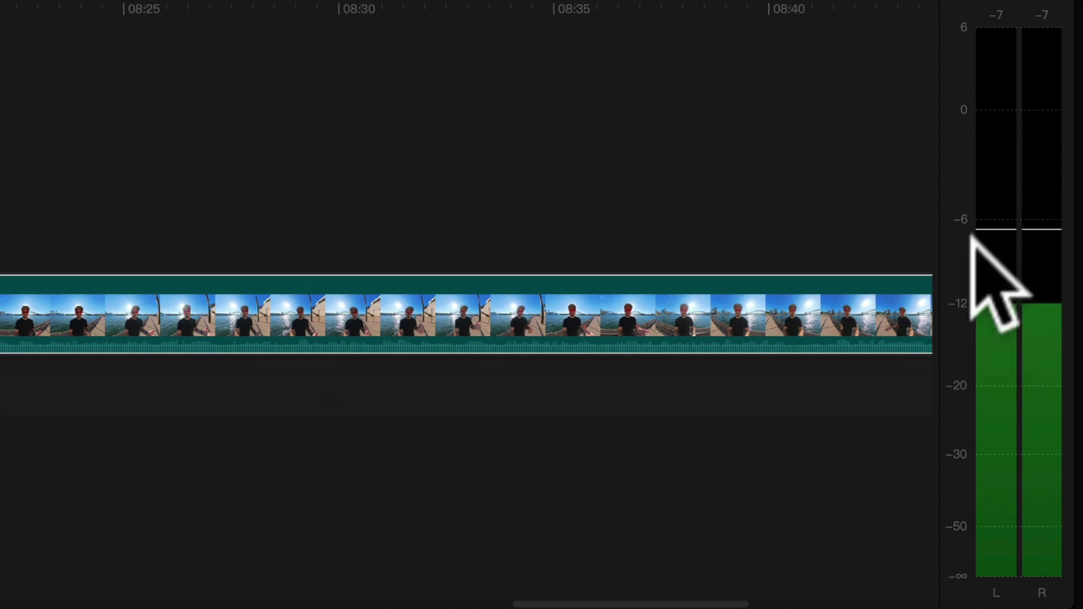
left_click(474, 367)
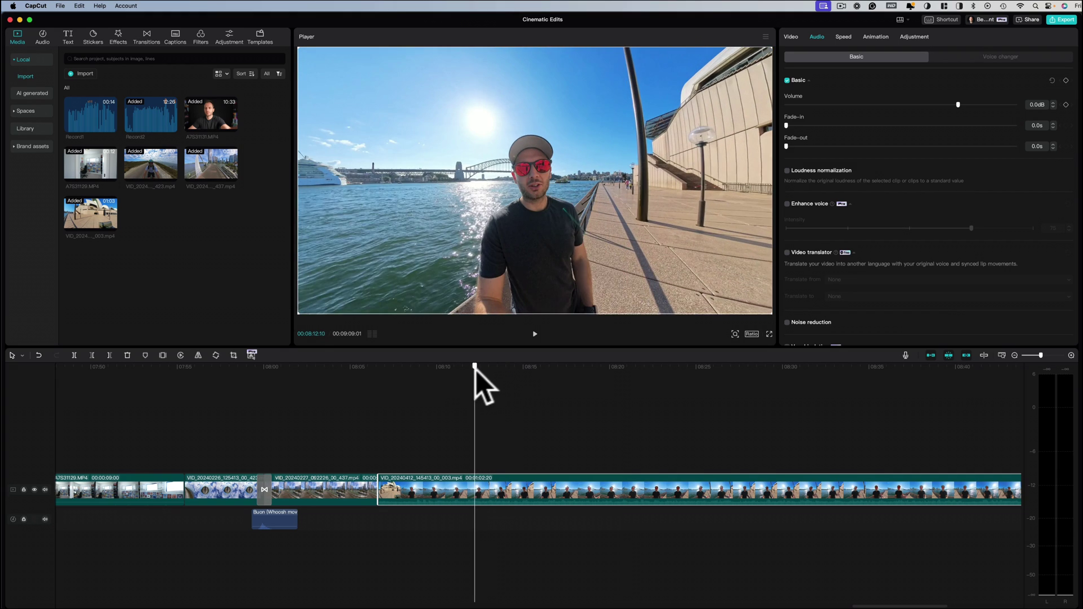
left_click_drag(474, 367, 497, 367)
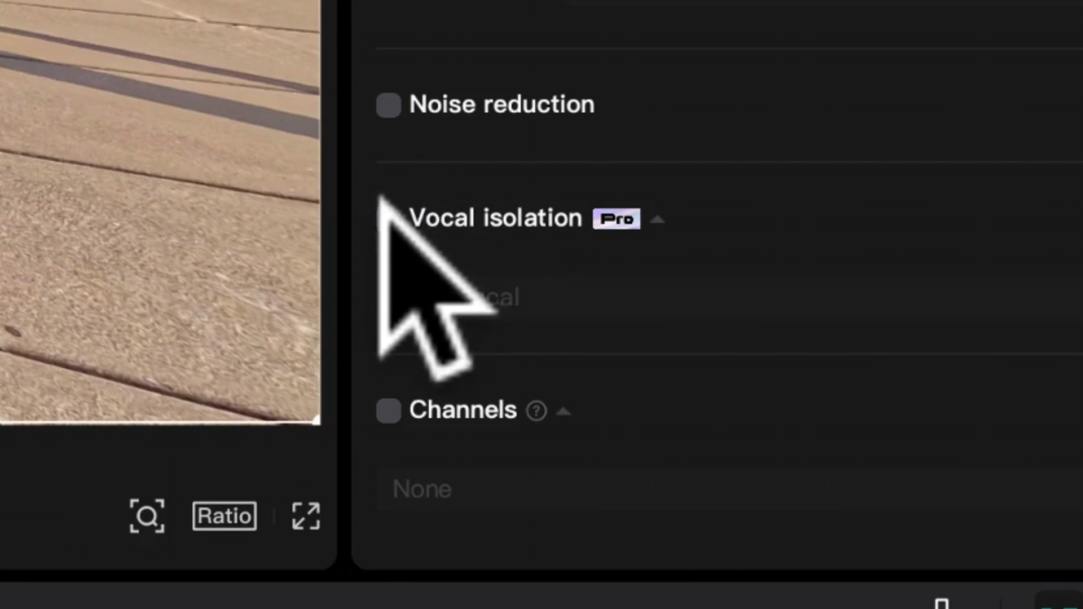
- Enable Vocal isolation, briefly try Remove vocal, then settle on Keep vocal
left_click(388, 218)
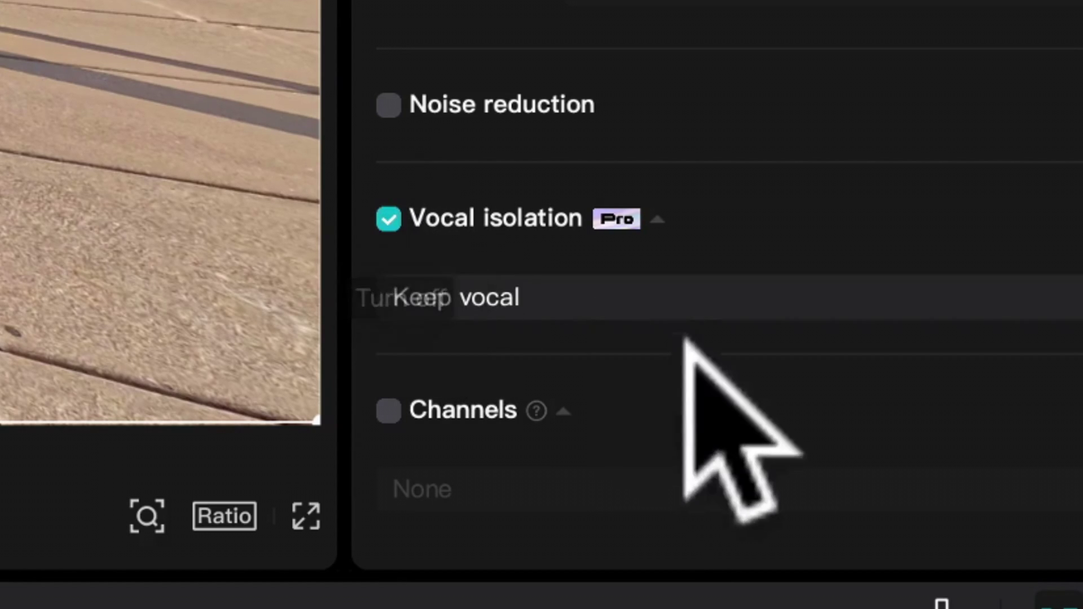
left_click(585, 279)
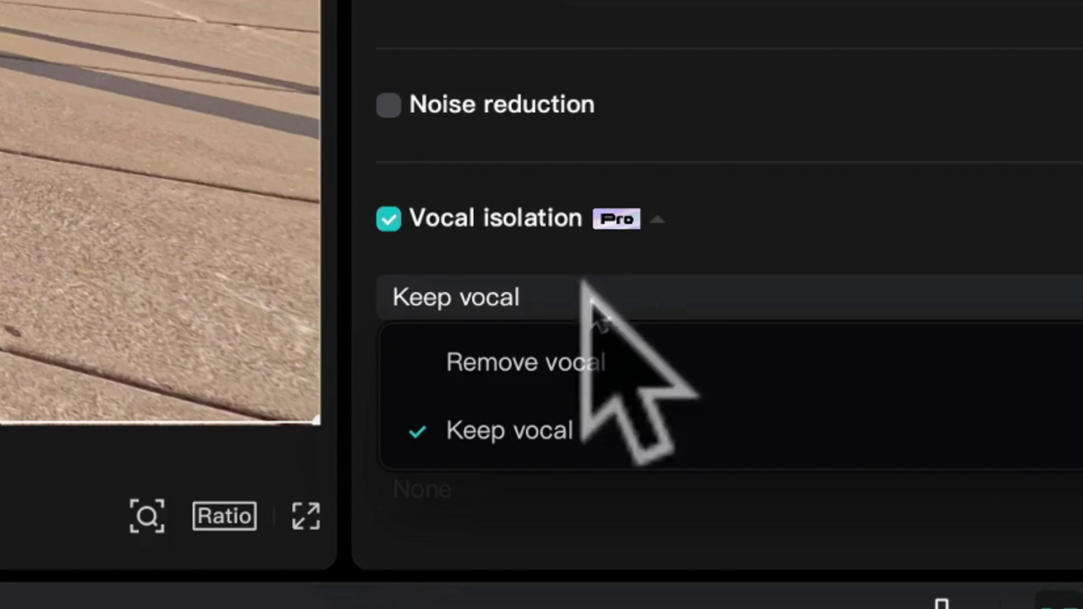
left_click(540, 420)
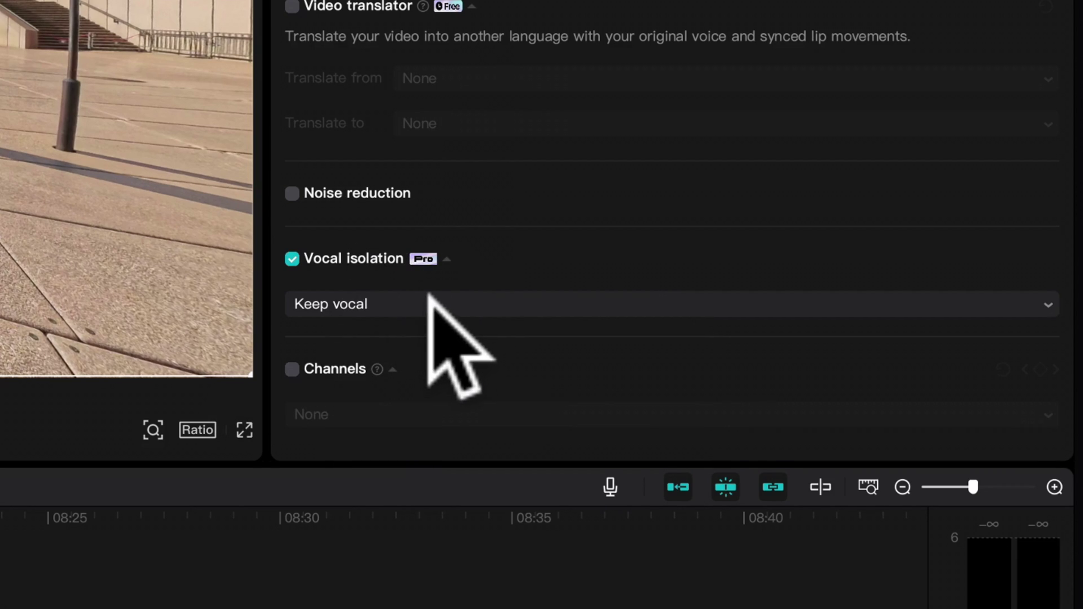
left_click(434, 306)
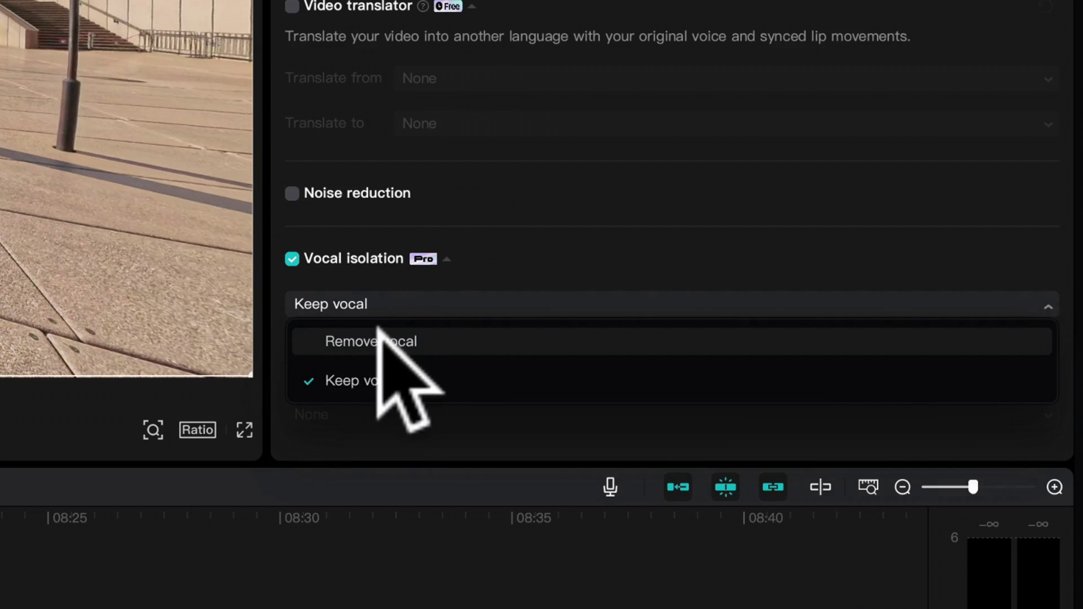
left_click(381, 340)
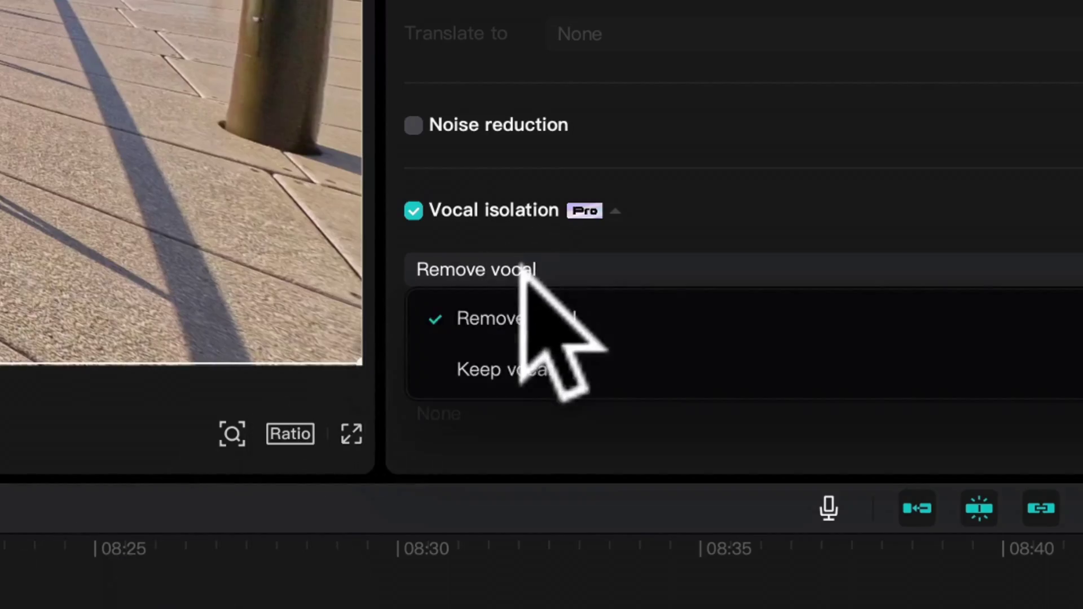
left_click(530, 372)
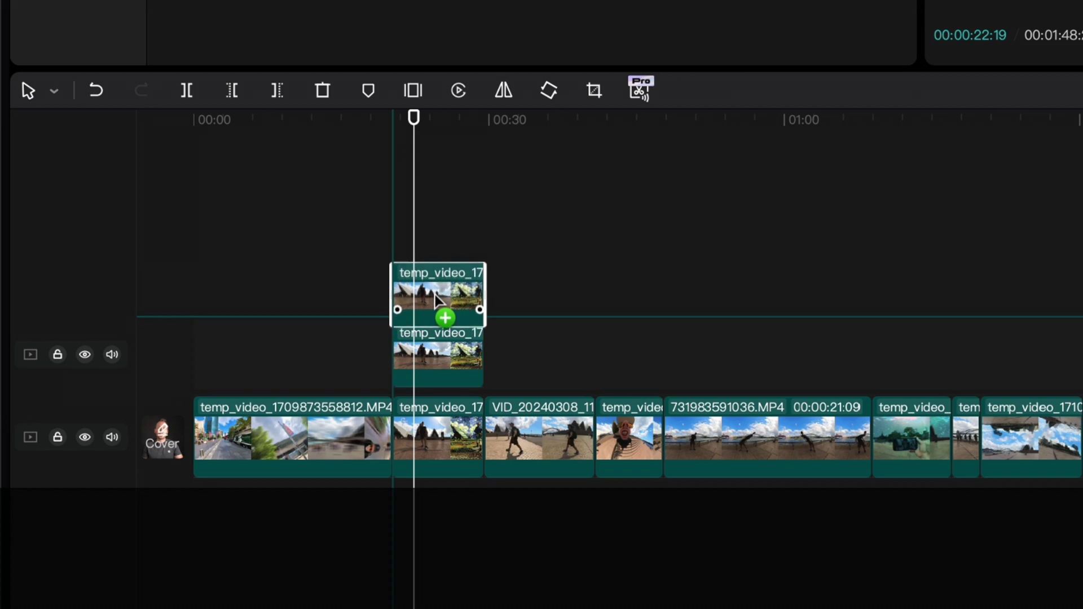
- Alt-drag the clip near 00:22 into stacked copies above, then scroll the Shortcut list
mouse_move(435, 295)
left_mouse_down()
mouse_move(437, 217)
mouse_move(451, 187)
left_mouse_up()
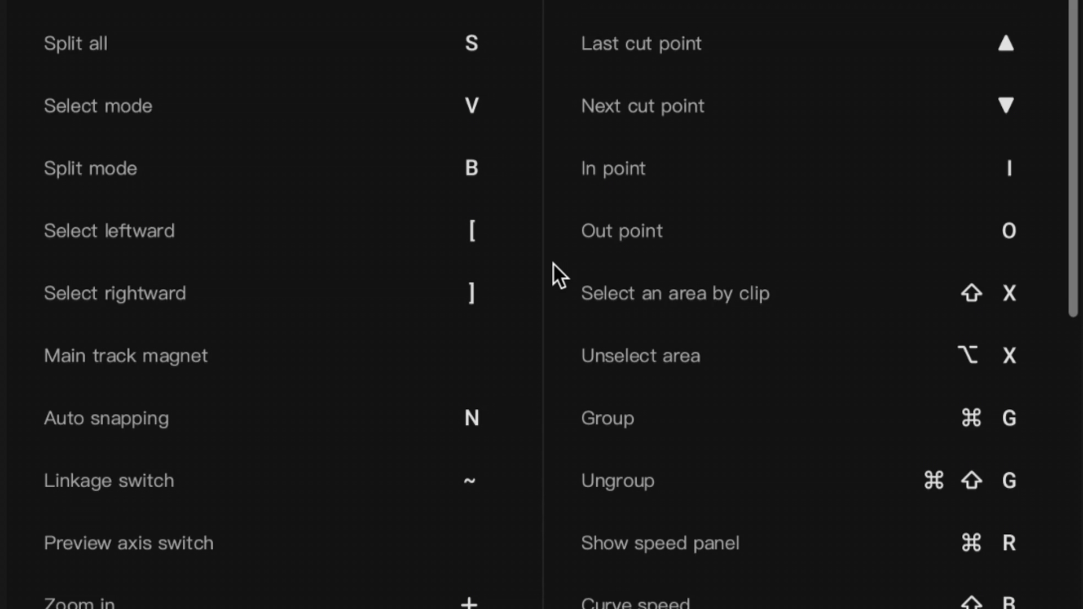
scroll(559, 275, "down", 5)
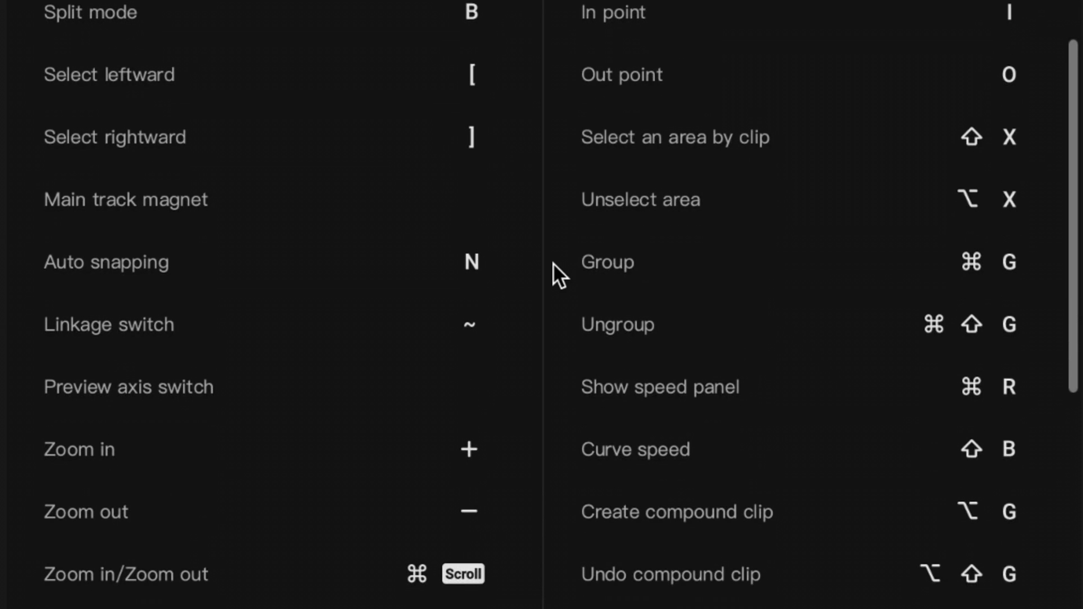
scroll(553, 263, "down", 3)
scroll(552, 262, "down", 3)
scroll(553, 263, "down", 3)
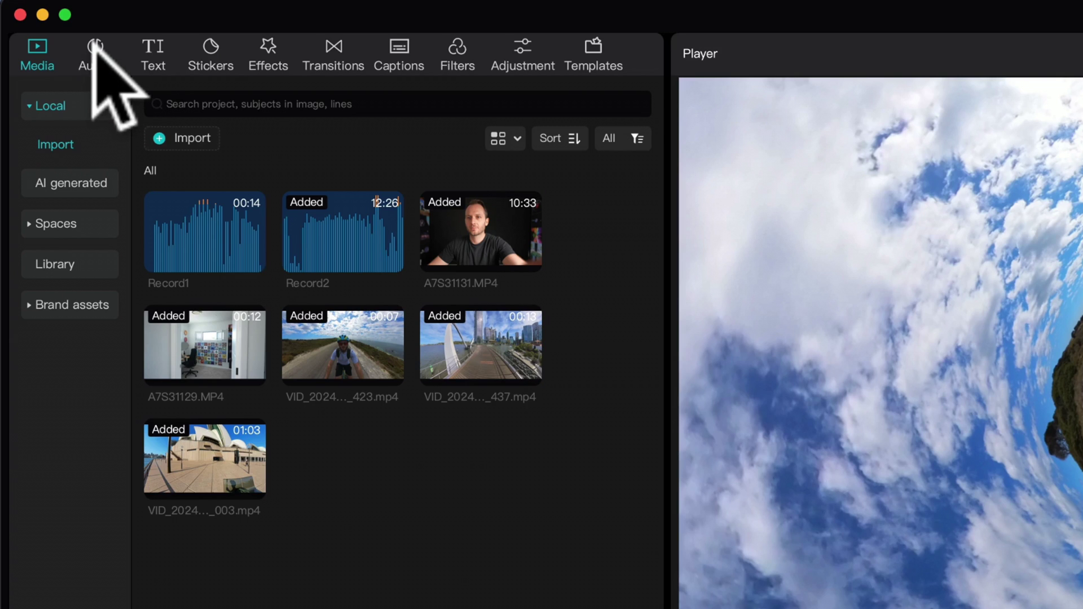
- Open Music > Vlog, preview the chill pop track and scroll the song list
left_click(39, 35)
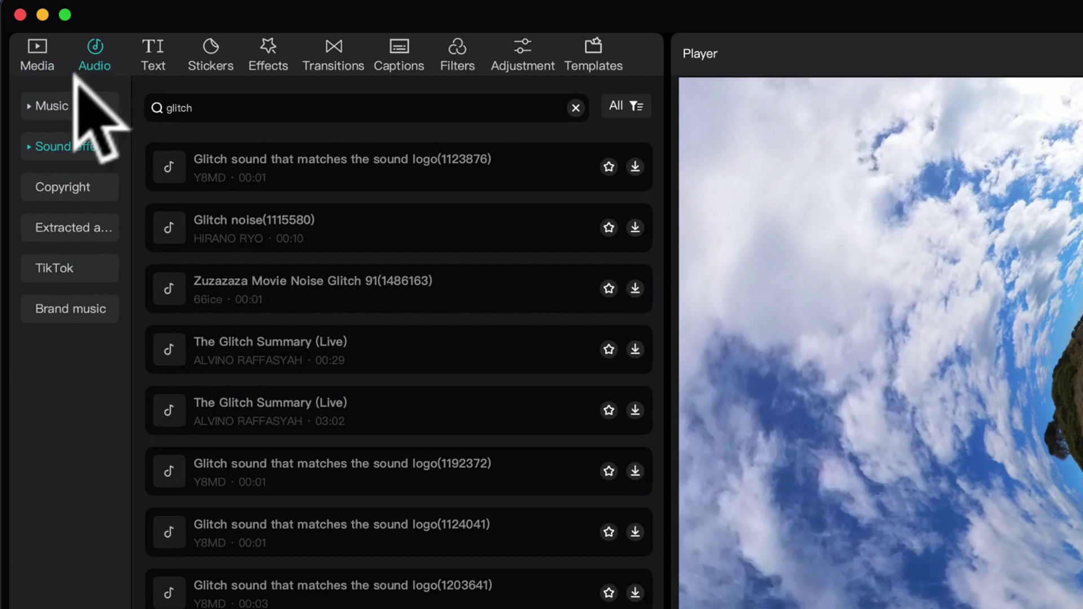
left_click(48, 107)
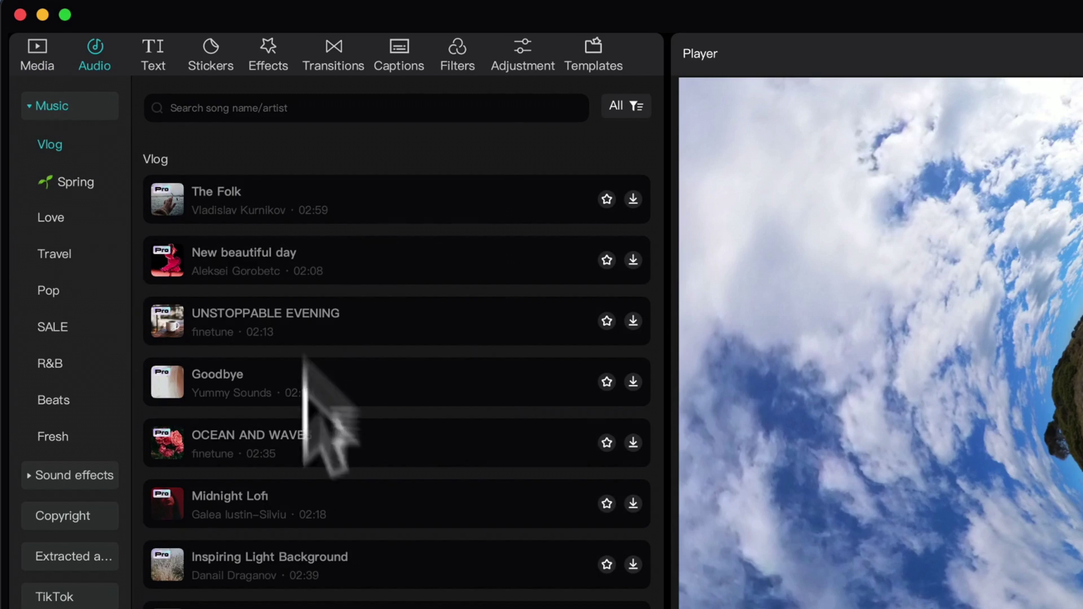
scroll(313, 477, "down", 5)
left_click(463, 282)
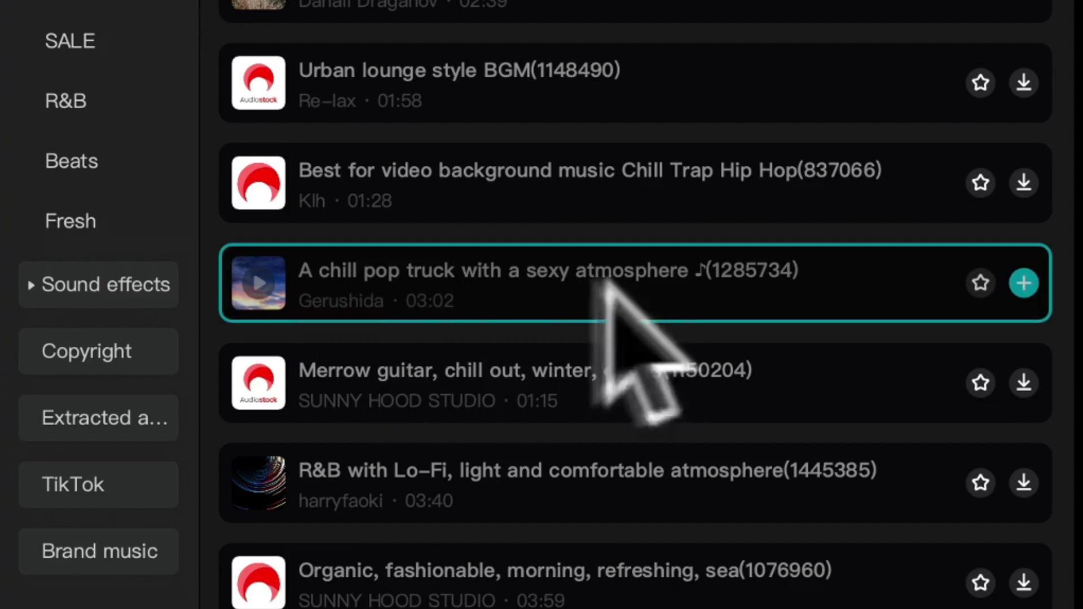
scroll(513, 440, "down", 3)
scroll(512, 441, "up", 3)
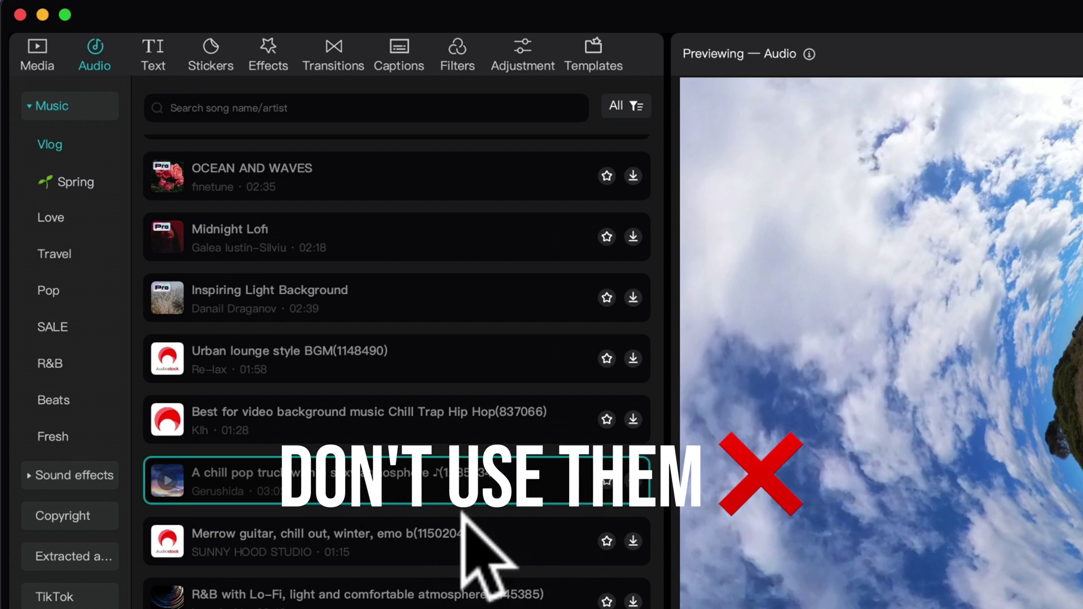
scroll(464, 521, "up", 4)
scroll(462, 523, "up", 1)
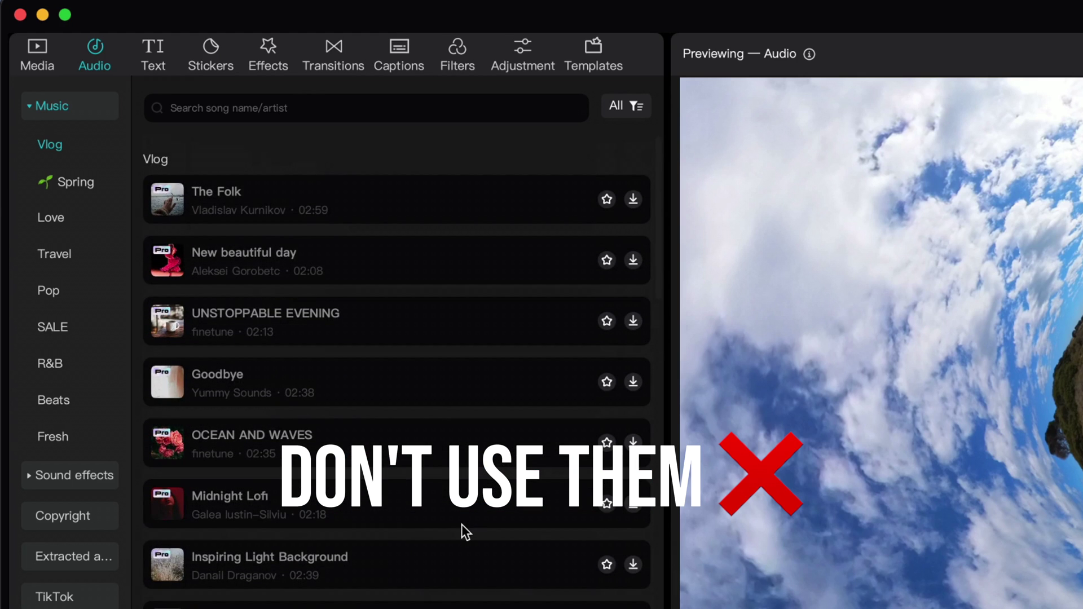
scroll(461, 524, "down", 2)
scroll(462, 523, "down", 5)
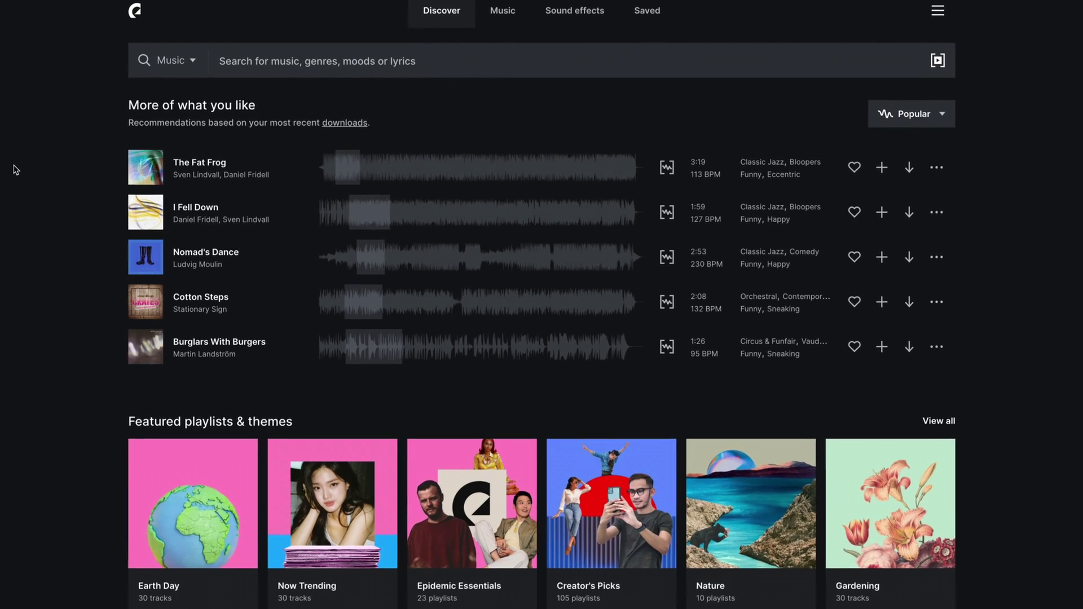
- Scroll the Epidemic Sound music catalogue down to Themes and open the Comedy card
scroll(7, 228, "down", 2)
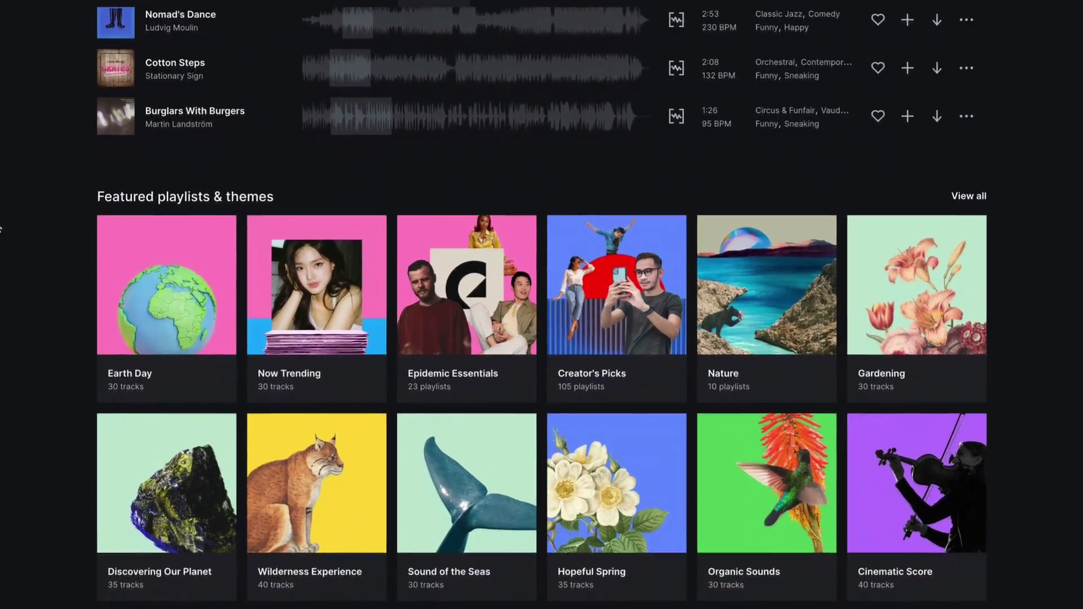
scroll(7, 228, "down", 3)
scroll(7, 228, "down", 2)
scroll(6, 228, "down", 2)
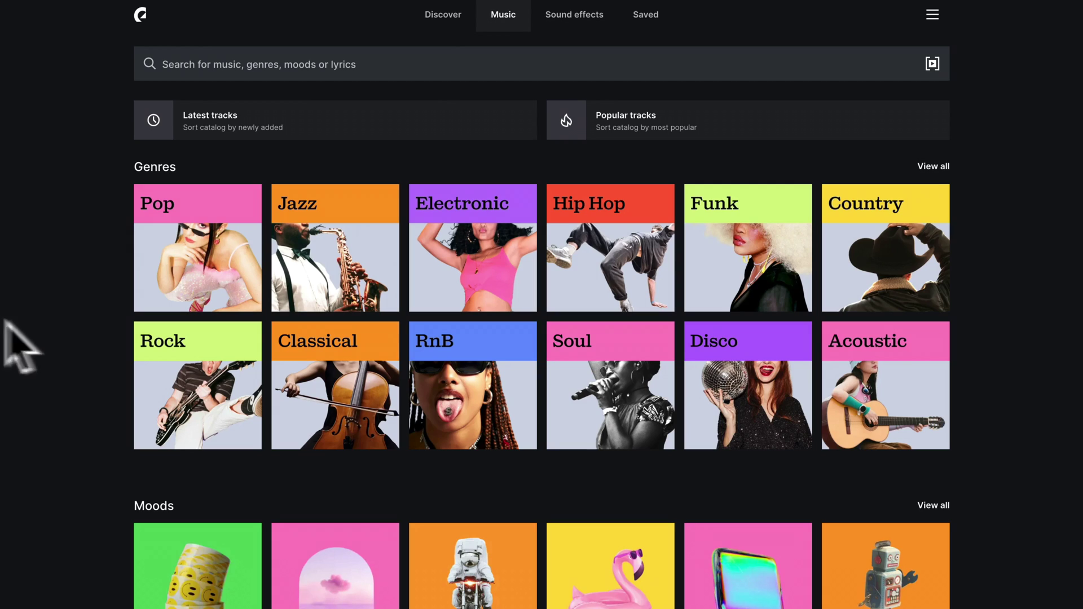
scroll(107, 293, "down", 1)
scroll(93, 315, "down", 1)
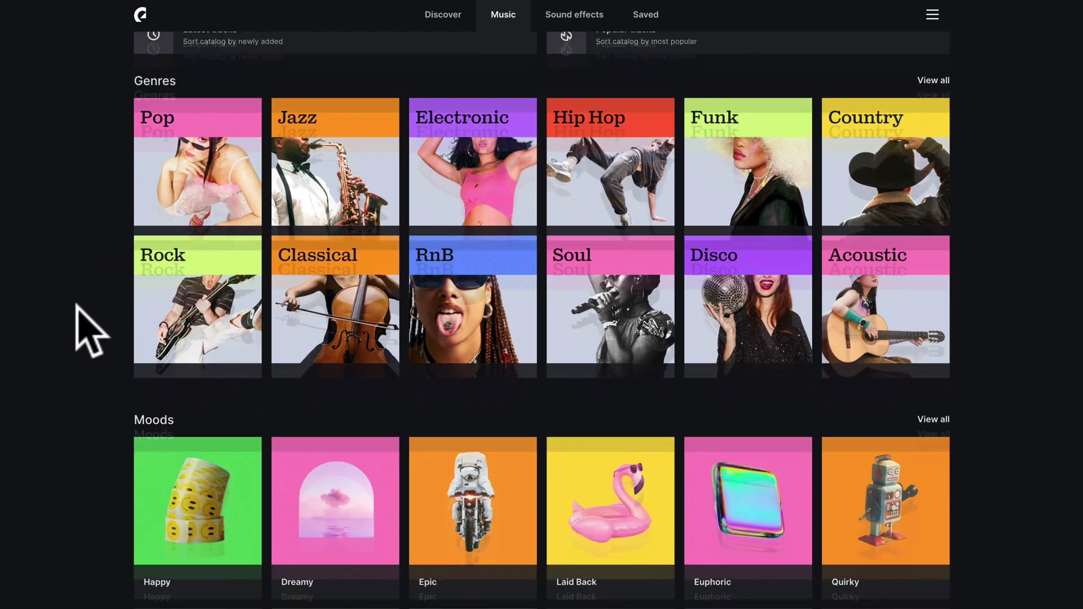
scroll(84, 327, "down", 3)
scroll(78, 312, "down", 2)
scroll(80, 315, "down", 3)
scroll(79, 315, "down", 2)
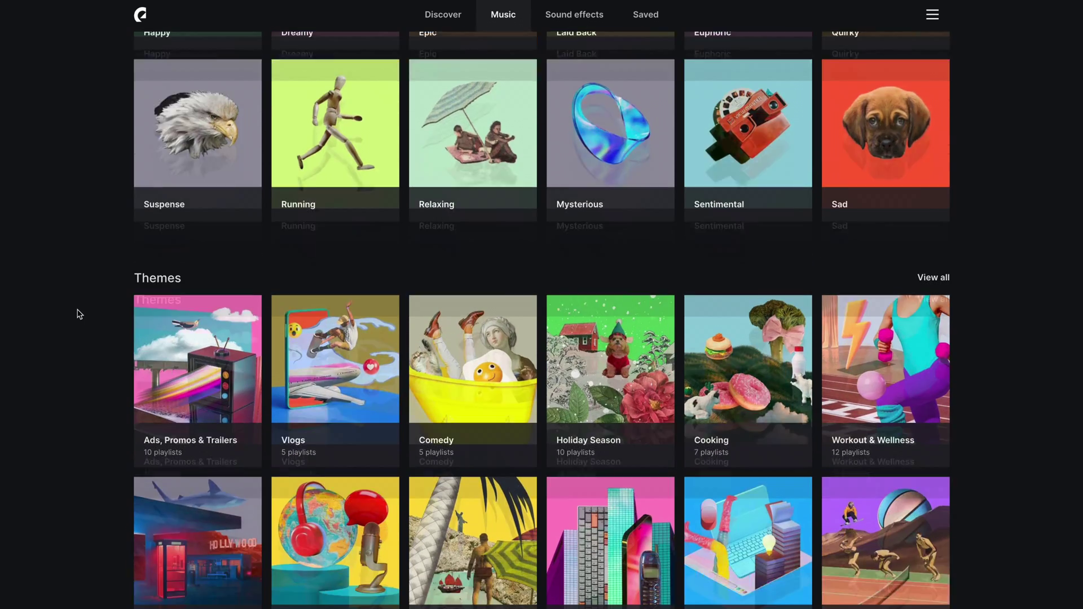
scroll(80, 314, "down", 2)
left_click(490, 267)
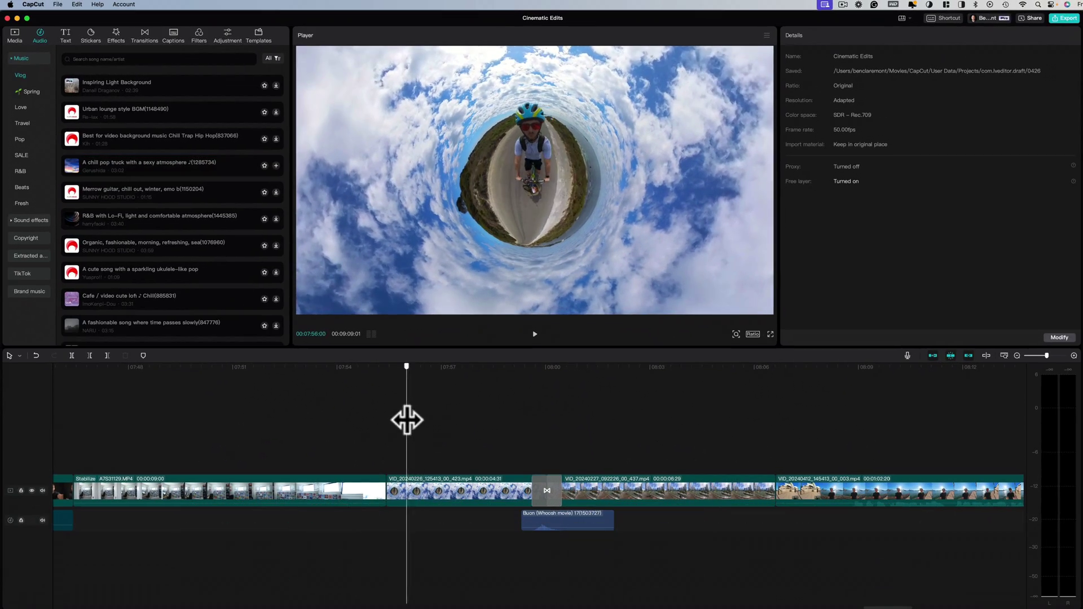
mouse_move(398, 444)
left_mouse_down()
mouse_move(586, 422)
mouse_move(903, 423)
mouse_move(875, 416)
mouse_move(795, 432)
left_mouse_up()
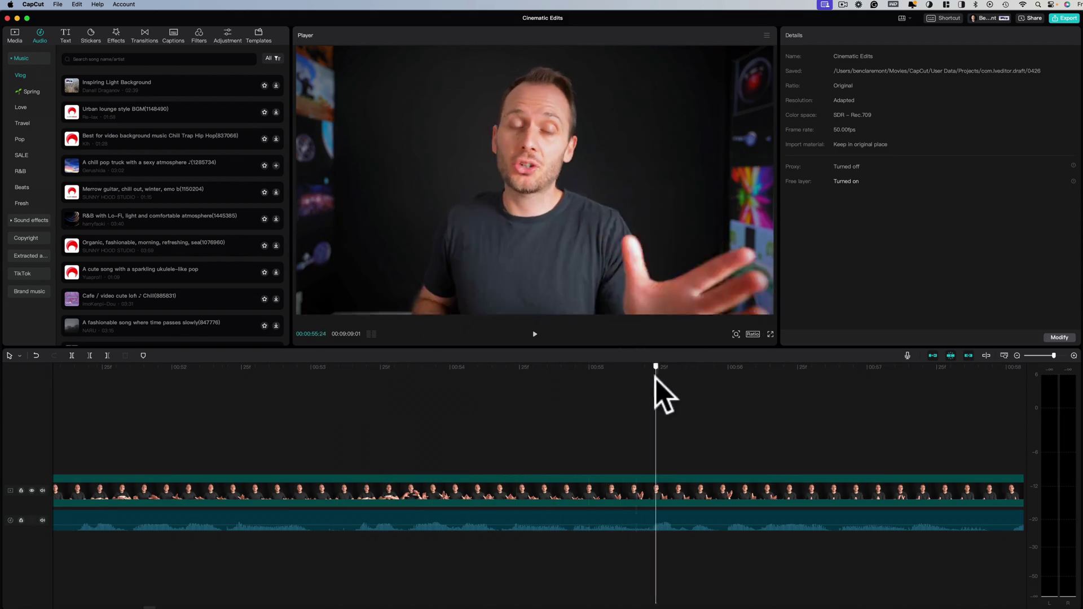
left_click_drag(655, 376, 628, 406)
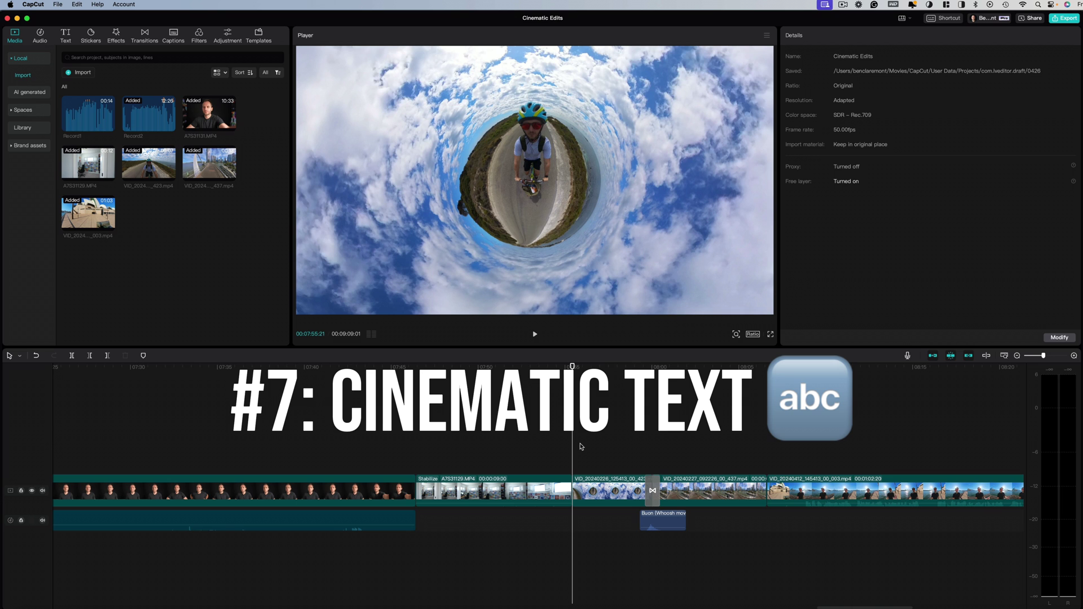
left_click(67, 35)
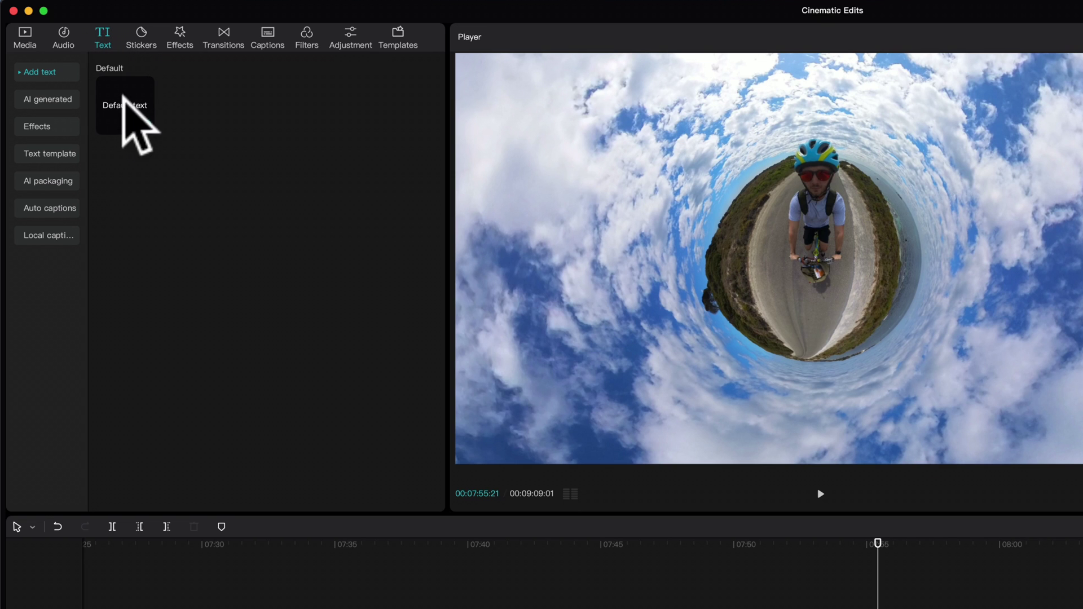
left_click_drag(144, 121, 787, 308)
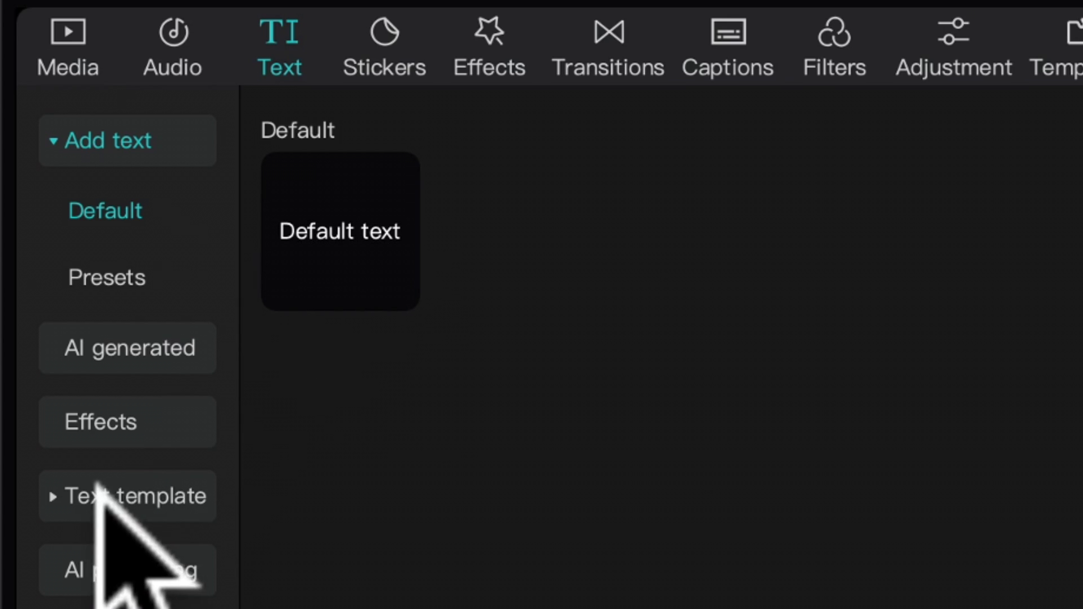
left_click(115, 499)
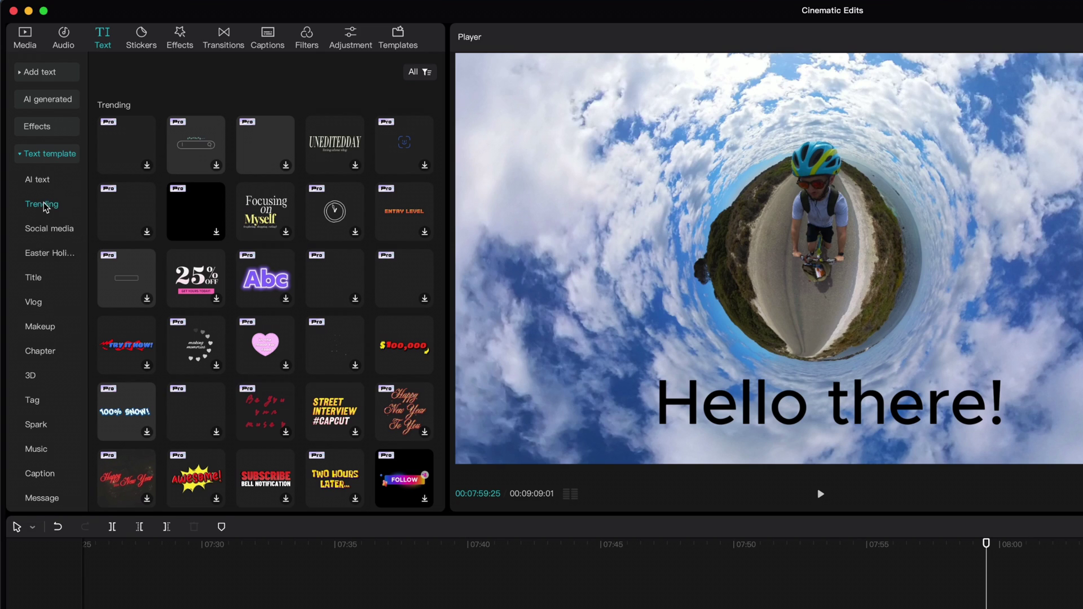
scroll(45, 208, "down", 2)
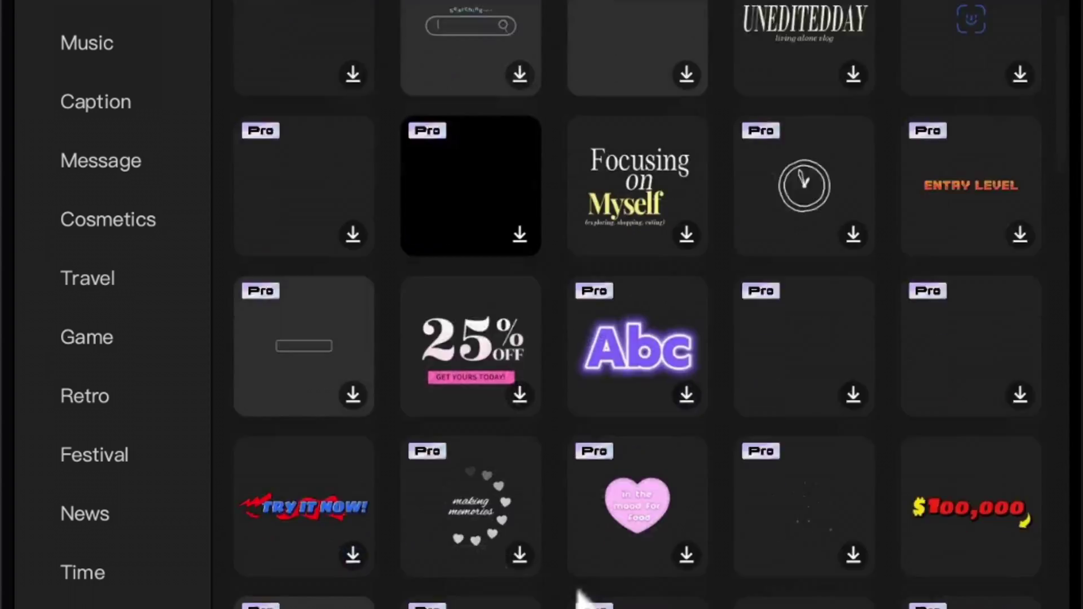
scroll(161, 135, "down", 5)
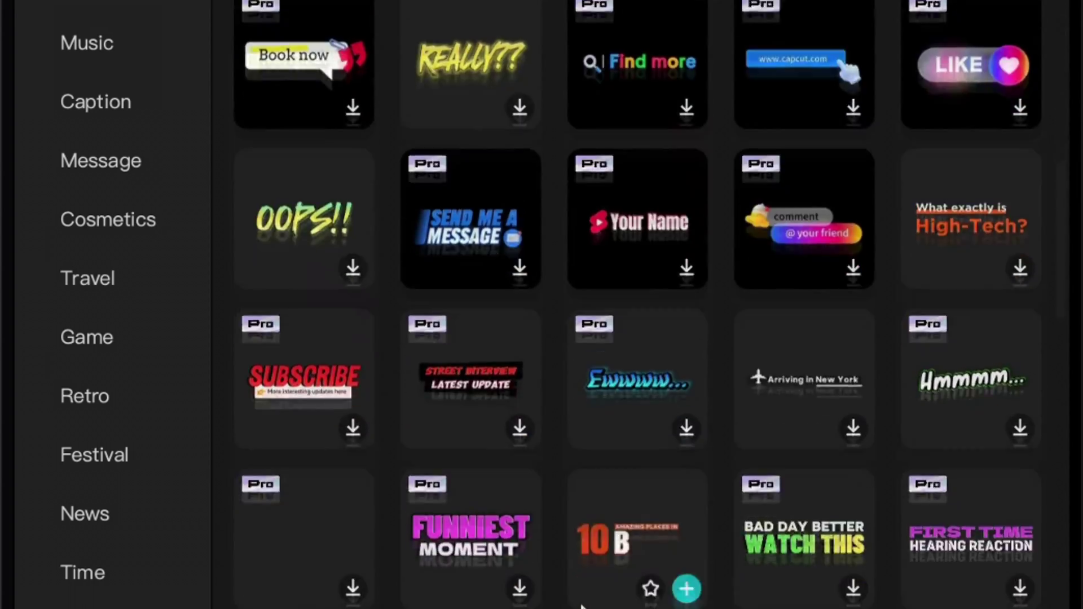
scroll(160, 136, "down", 5)
scroll(161, 135, "down", 5)
scroll(582, 606, "down", 5)
scroll(582, 606, "down", 5)
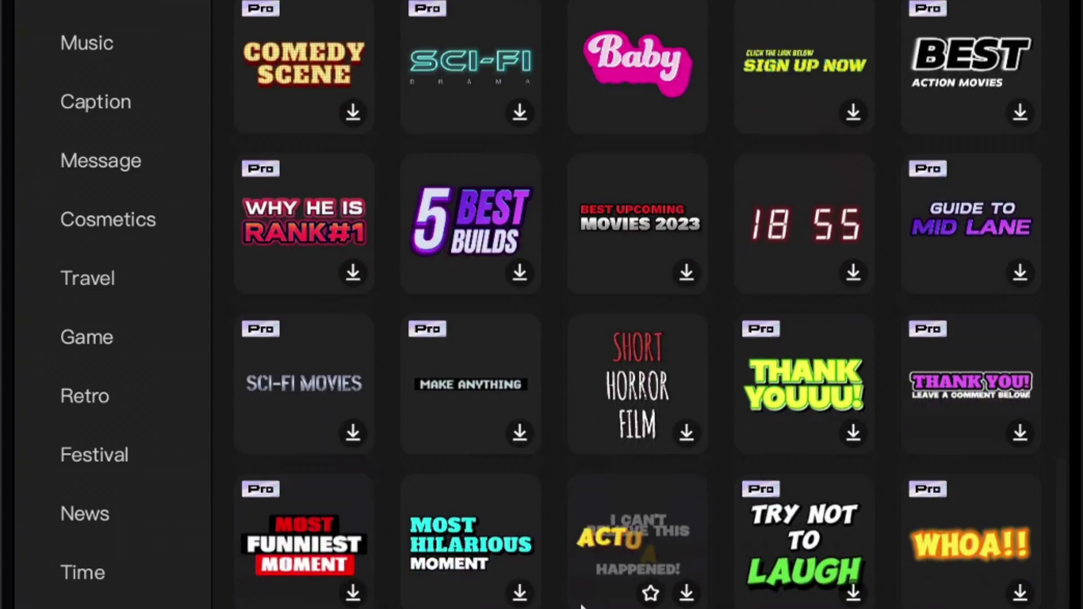
scroll(582, 606, "down", 5)
scroll(582, 606, "down", 3)
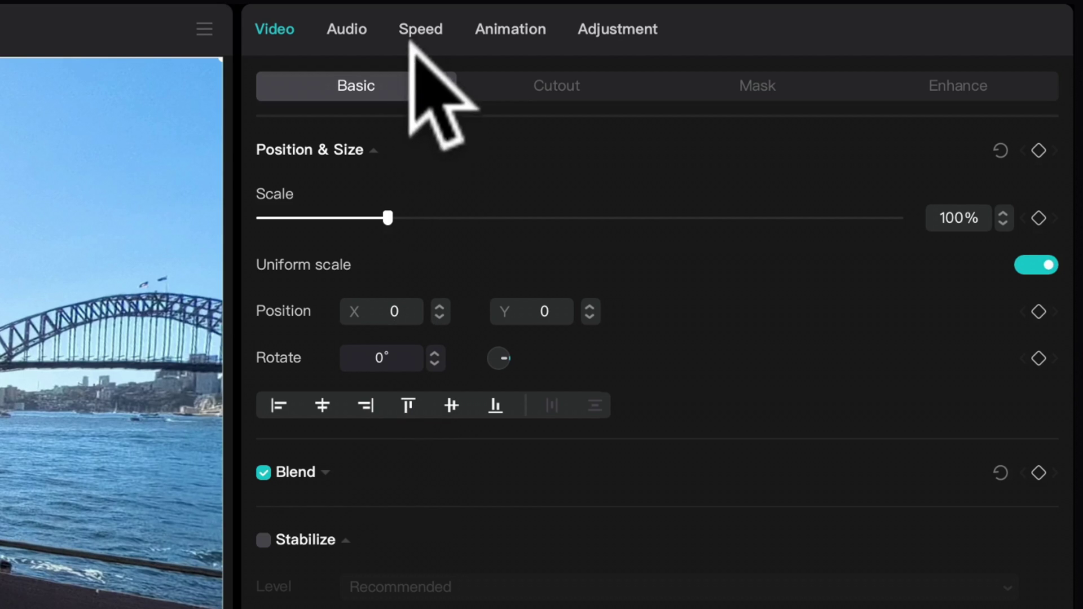
- Set the harbour clip's speed to 0.5x with smooth slow-mo, stretching it to 33 seconds
left_click(417, 31)
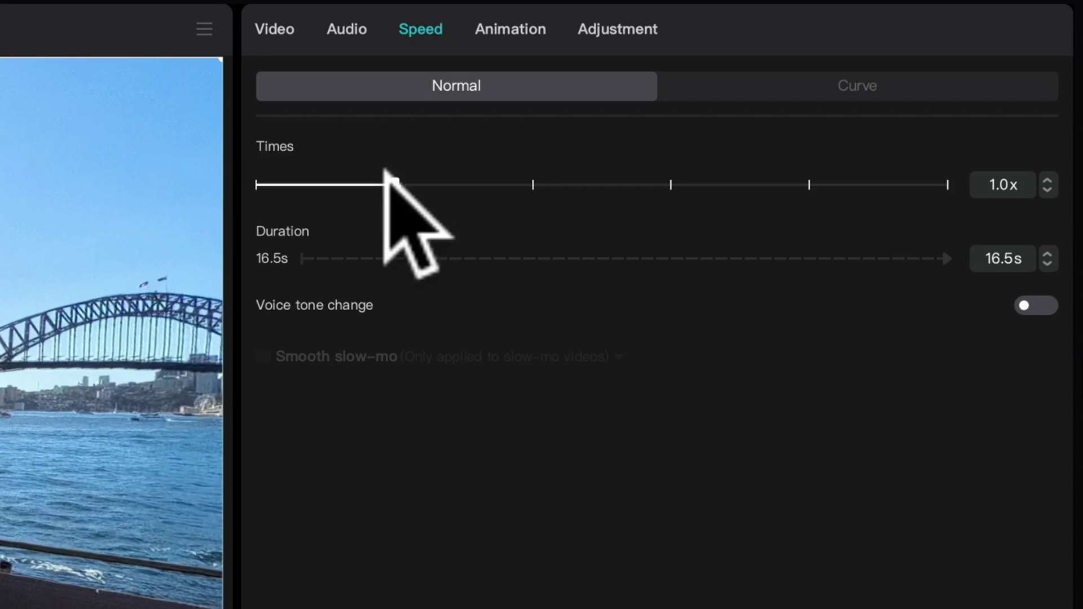
left_click_drag(315, 185, 317, 186)
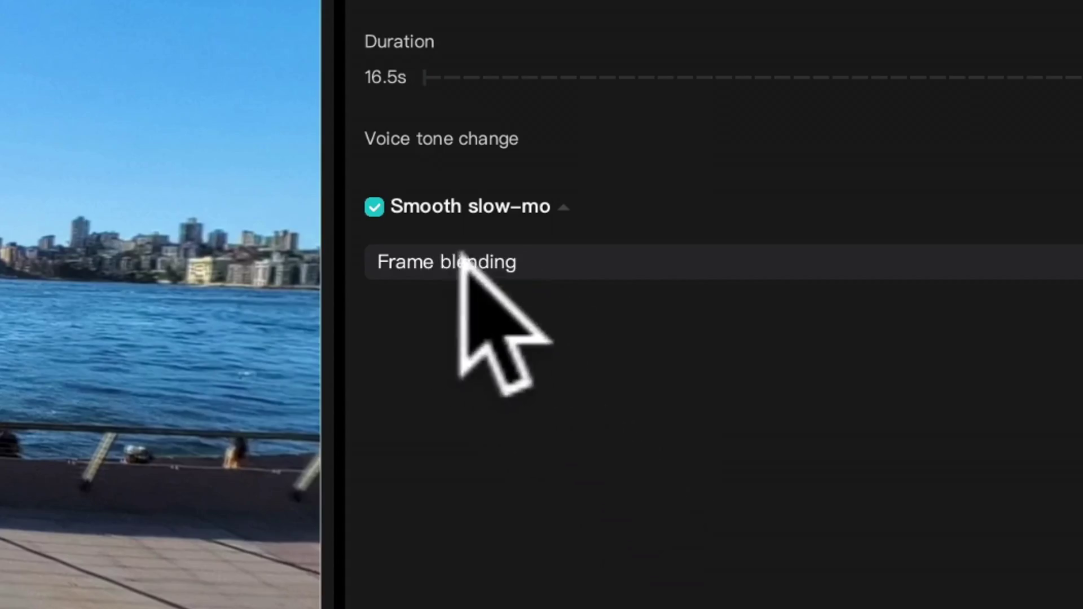
- Change the Smooth slow-mo method from frame blending to Optical flow
left_click(502, 262)
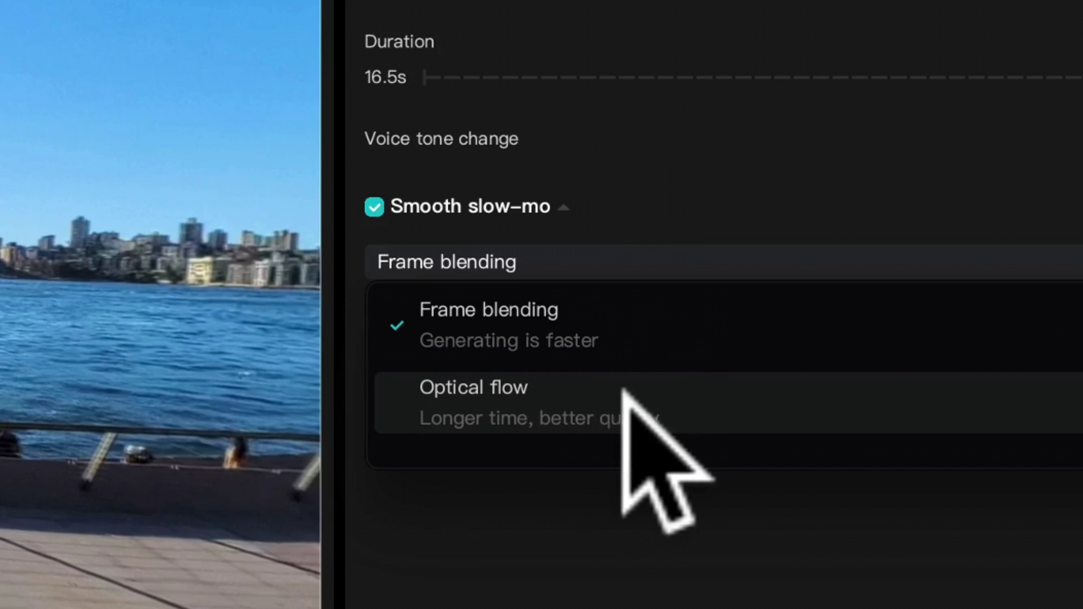
left_click(583, 408)
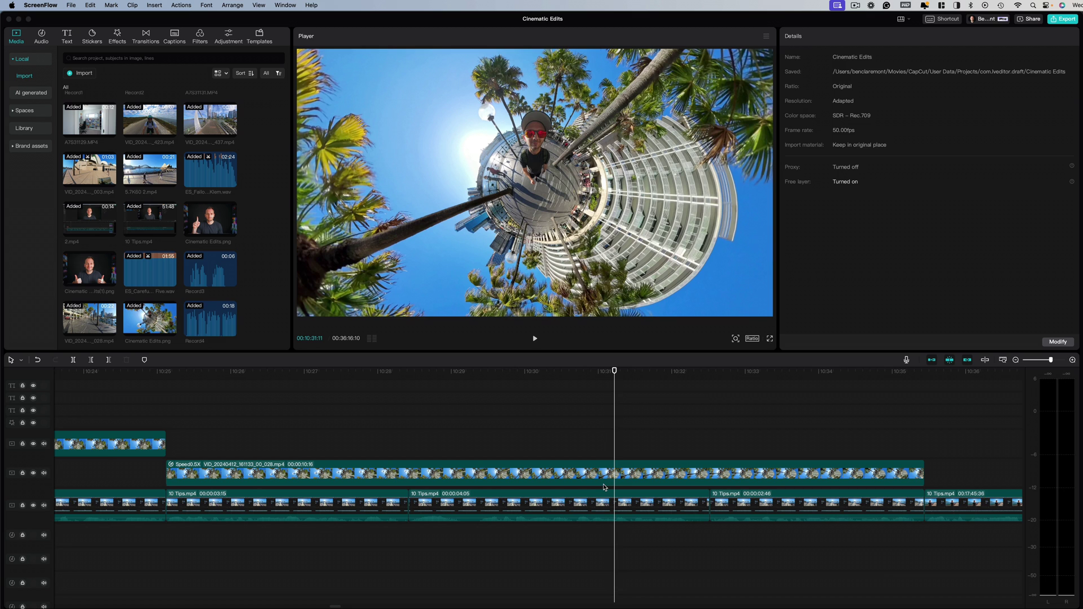
- Select the tiny-planet clip and browse the Filters presets such as Cyberpunk and Oppenheimer
left_click(593, 479)
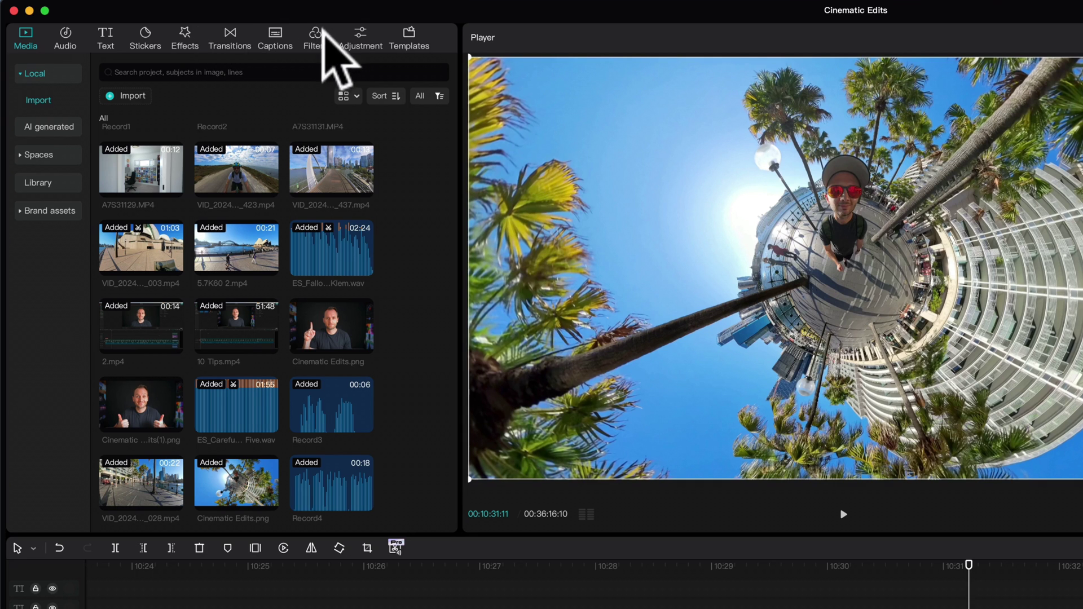
left_click(201, 35)
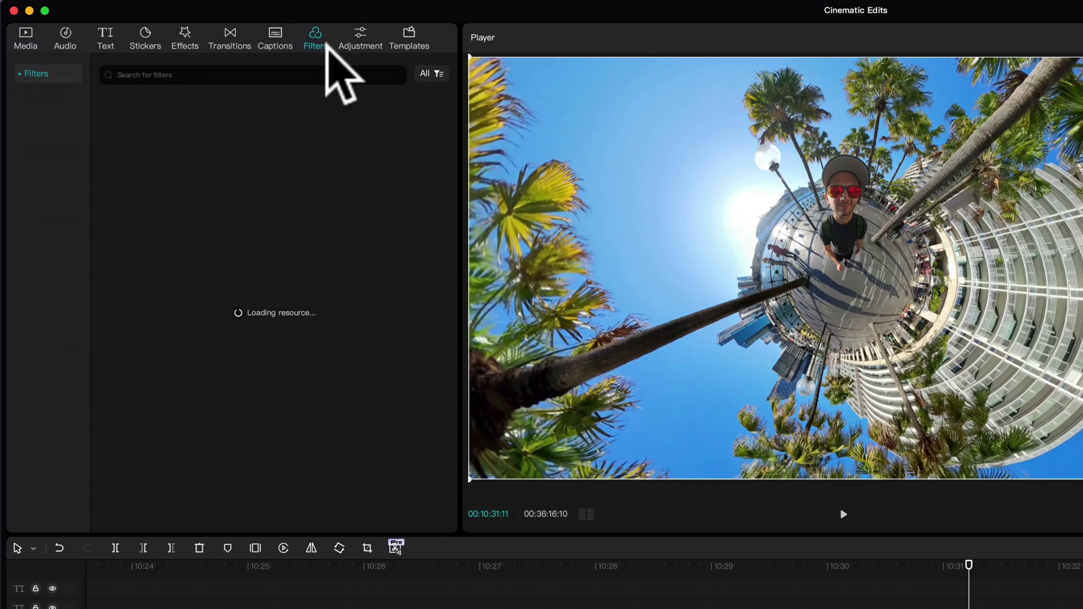
scroll(372, 281, "down", 2)
scroll(374, 285, "down", 2)
scroll(375, 289, "down", 2)
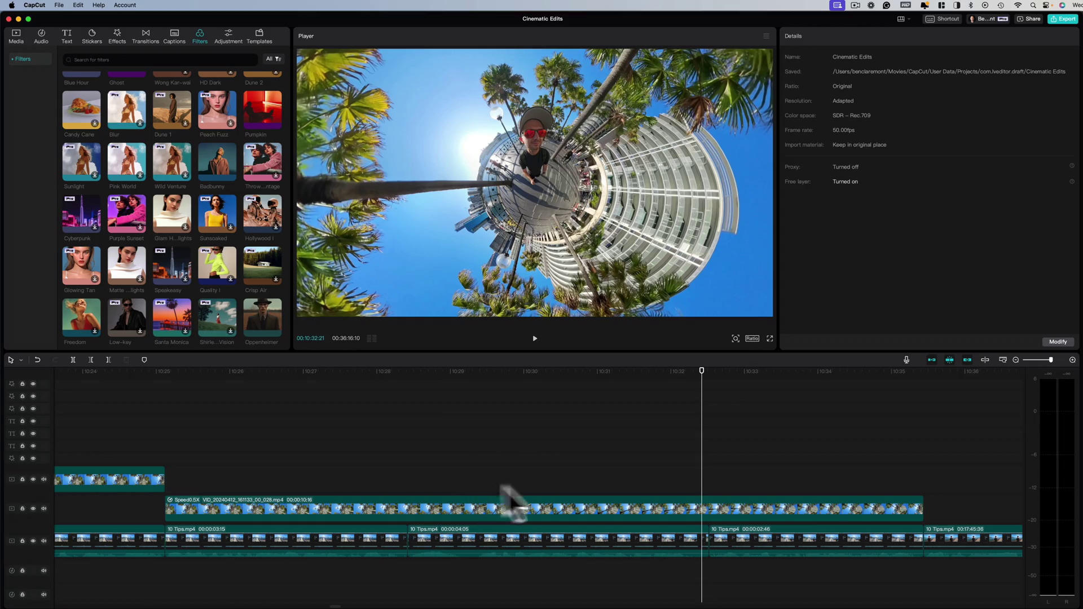
- In Adjustment > Basic, set brightness 7, contrast 6, highlights −43 and shadows 7
left_click(647, 508)
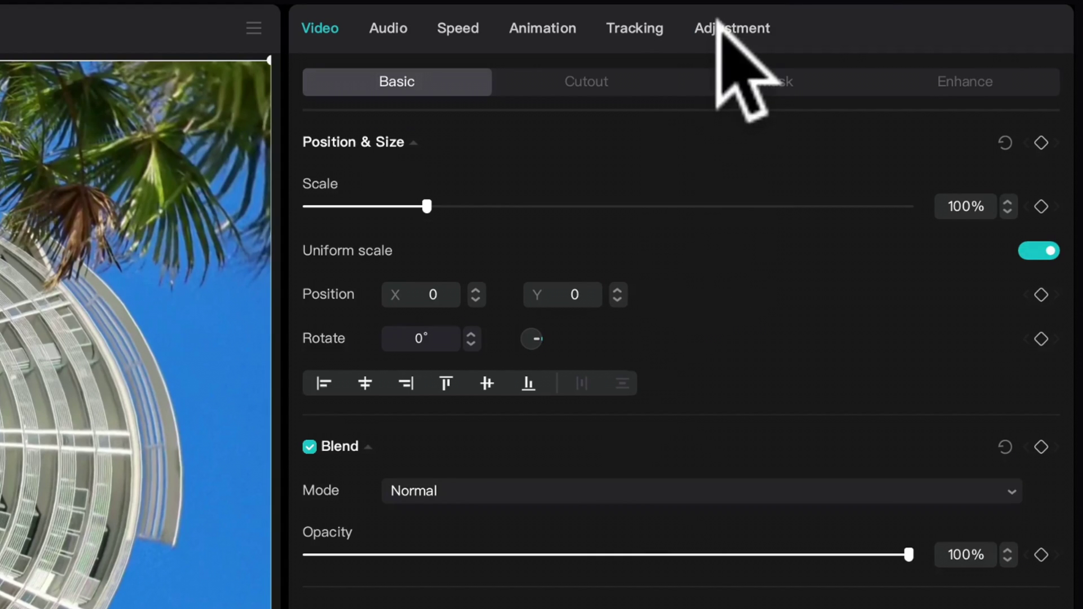
left_click(727, 29)
scroll(580, 285, "down", 5)
scroll(580, 285, "down", 5)
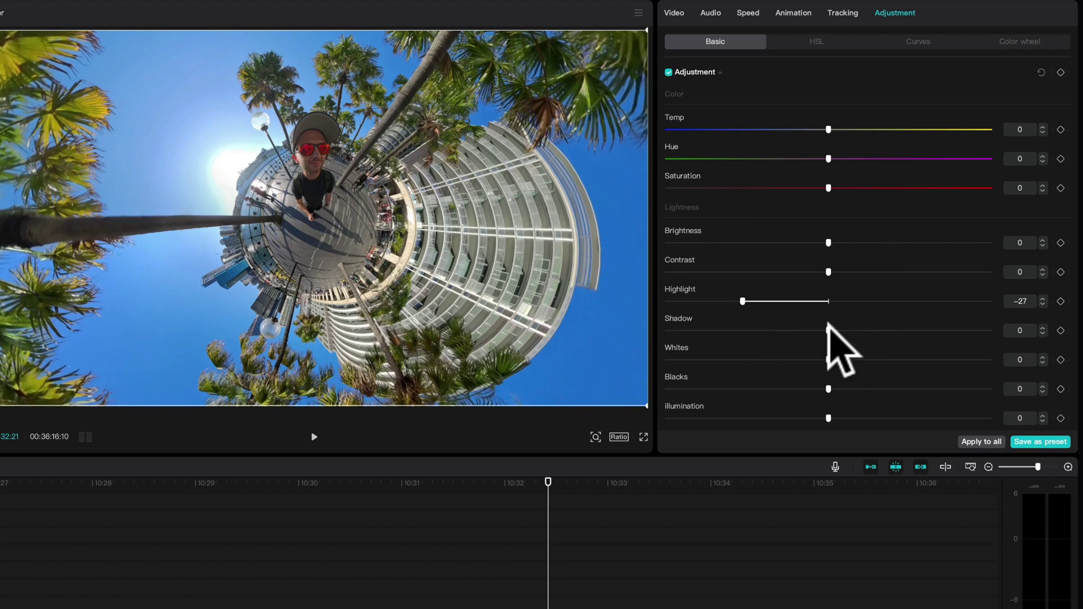
left_click_drag(865, 320, 851, 329)
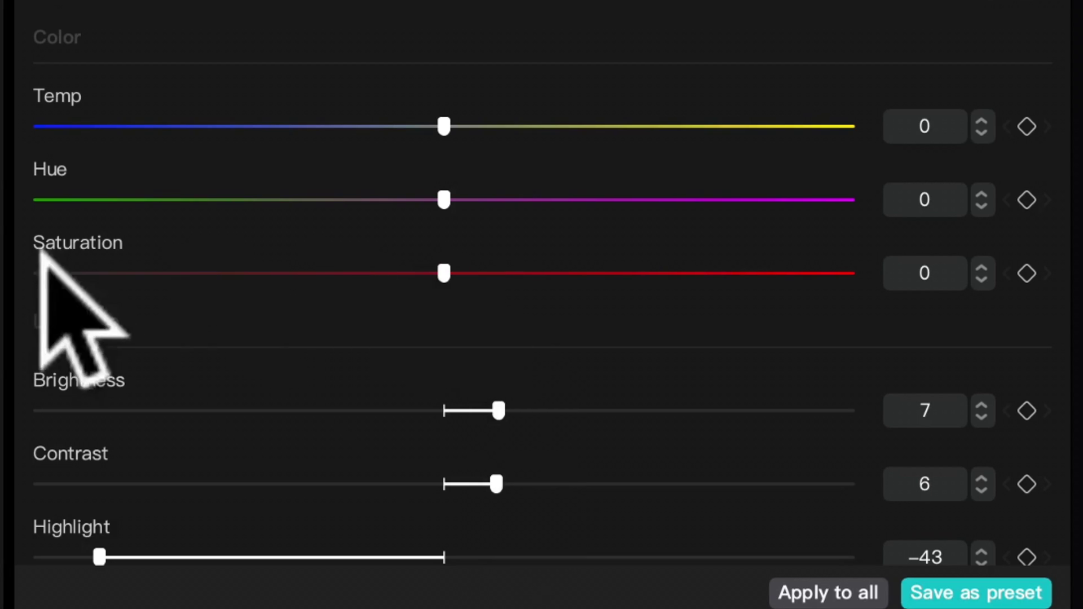
- Raise the tiny-planet clip's saturation, then pull it back and settle it at about 20
left_click_drag(472, 259, 855, 273)
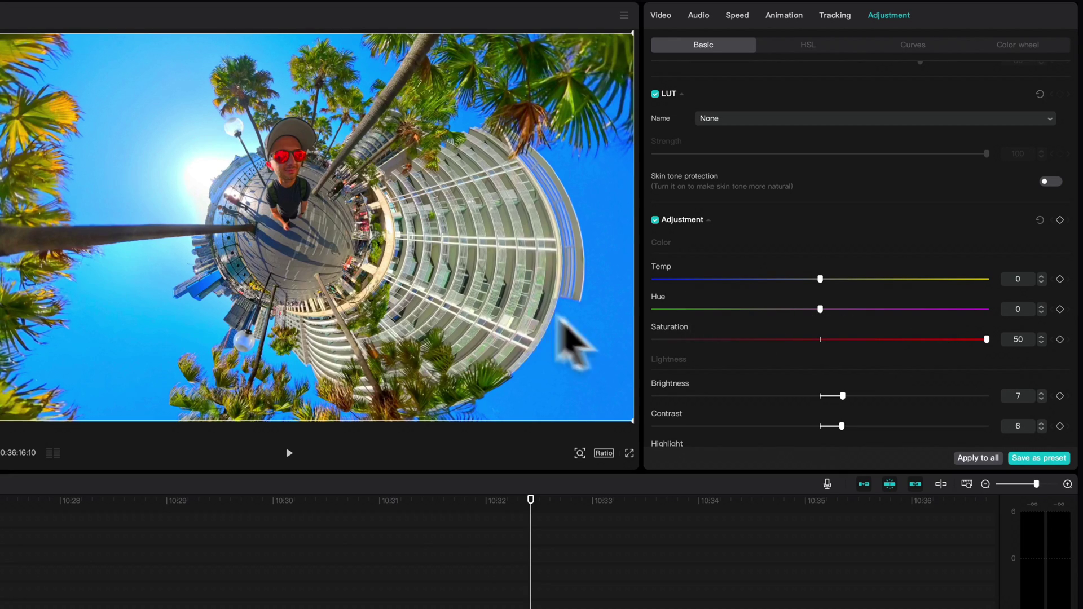
left_click(976, 339)
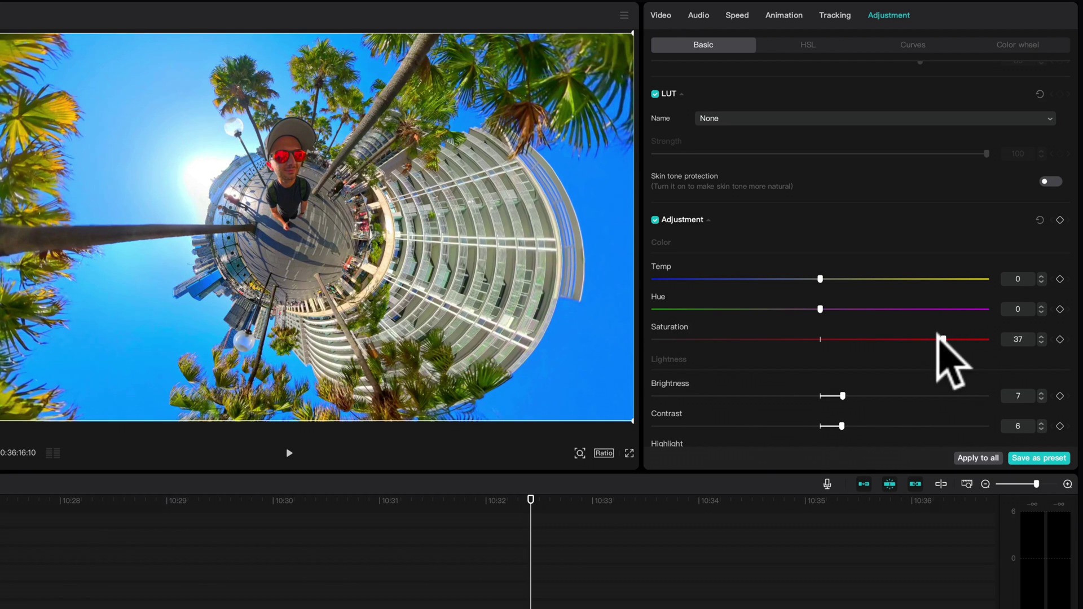
left_click_drag(851, 340, 821, 341)
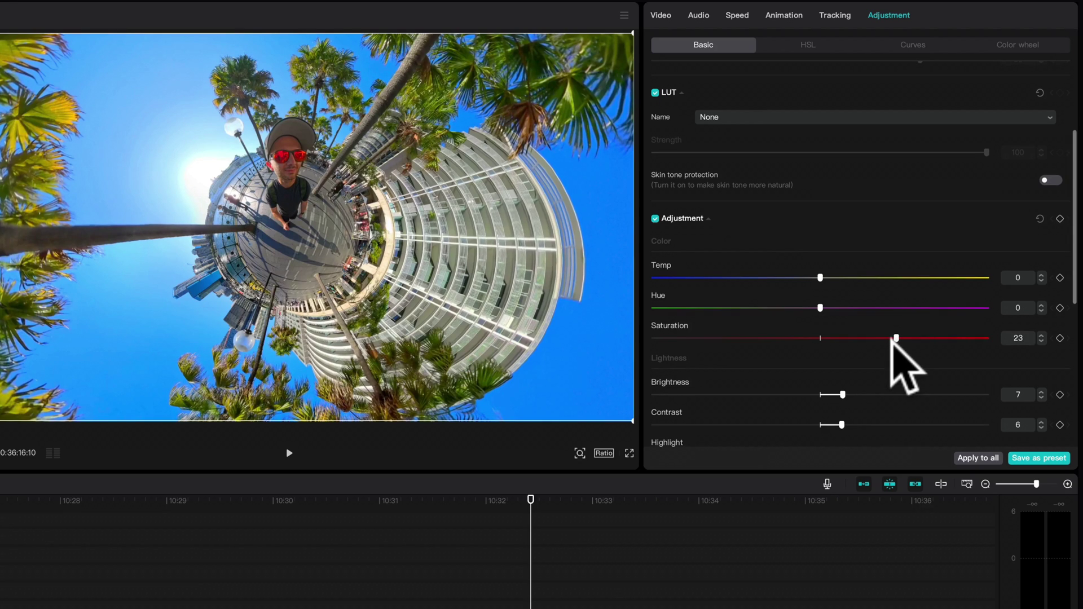
left_click_drag(894, 340, 885, 340)
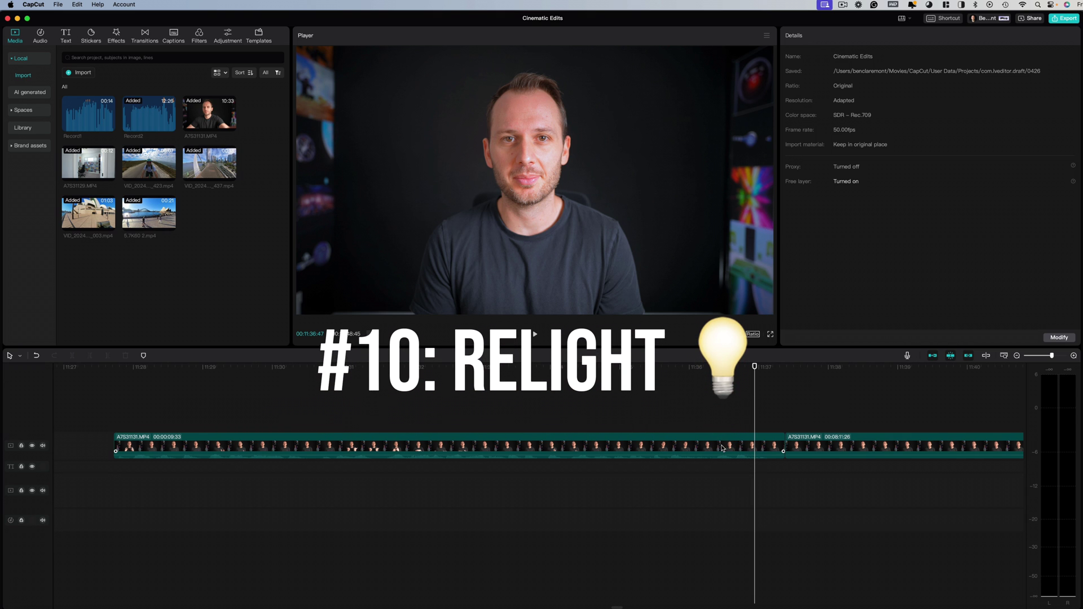
- Select the presenter clip and scroll the Video > Basic panel down to Relight
left_click(721, 448)
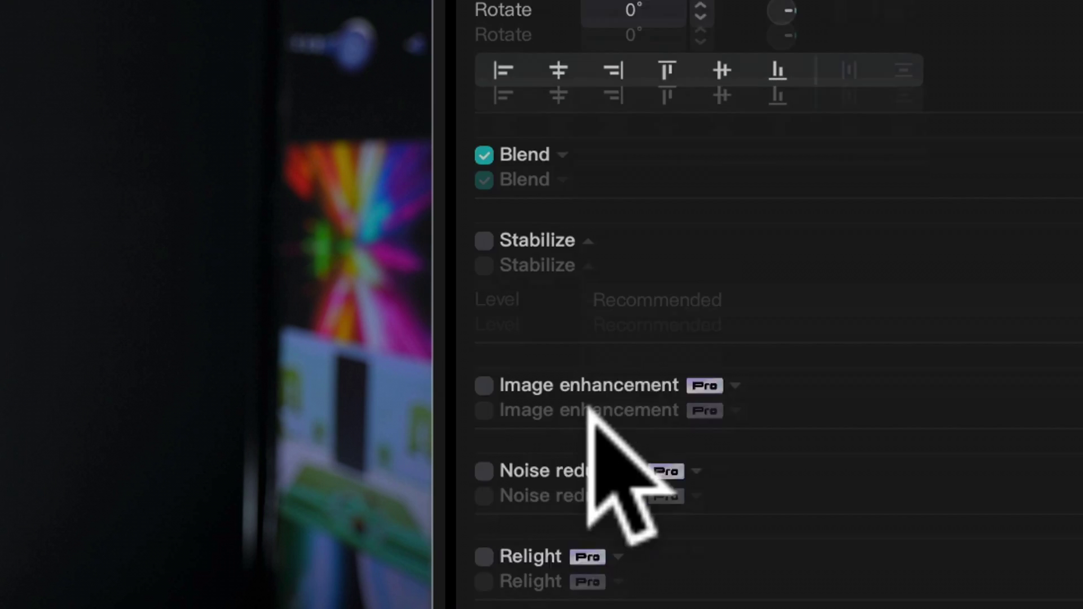
scroll(595, 423, "down", 5)
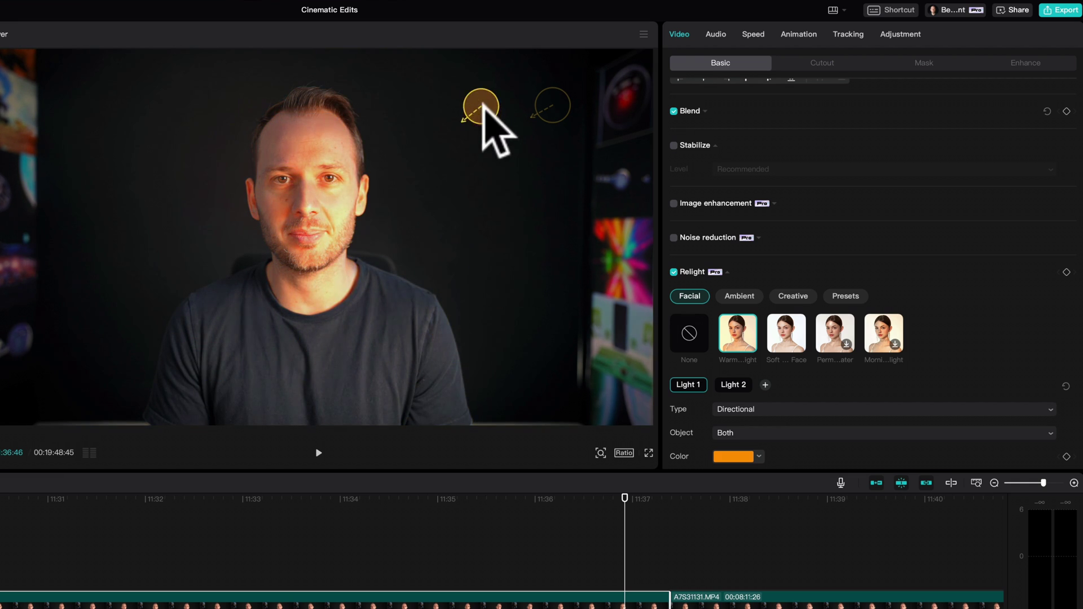
- Aim the orange light toward the lower right, dim it to intensity 17, and limit it to People
left_click_drag(461, 343, 529, 339)
scroll(892, 375, "down", 3)
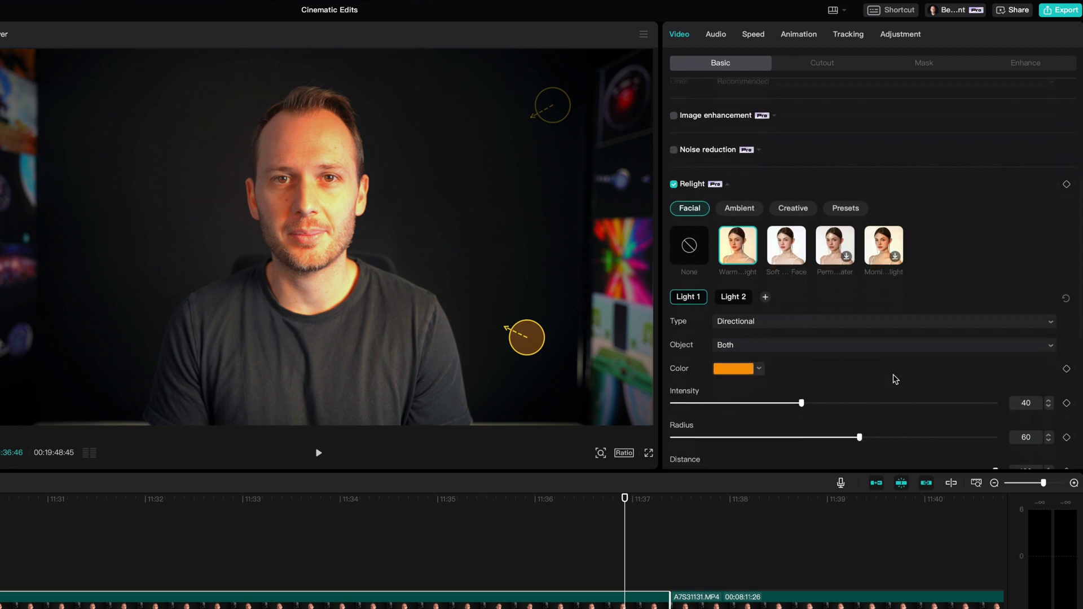
scroll(892, 372, "down", 2)
scroll(876, 384, "down", 2)
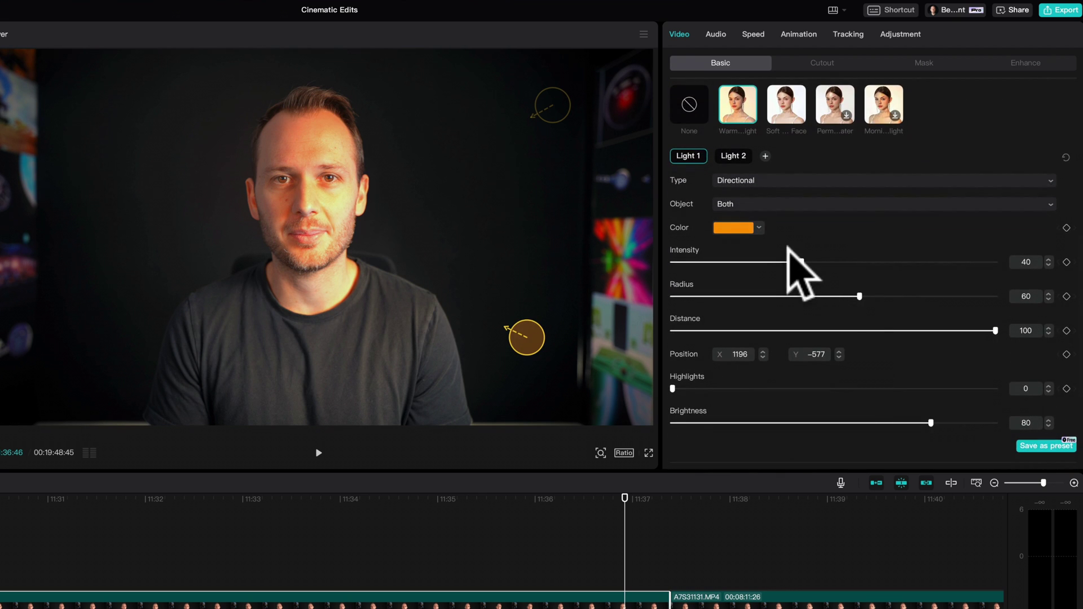
left_click_drag(798, 261, 735, 262)
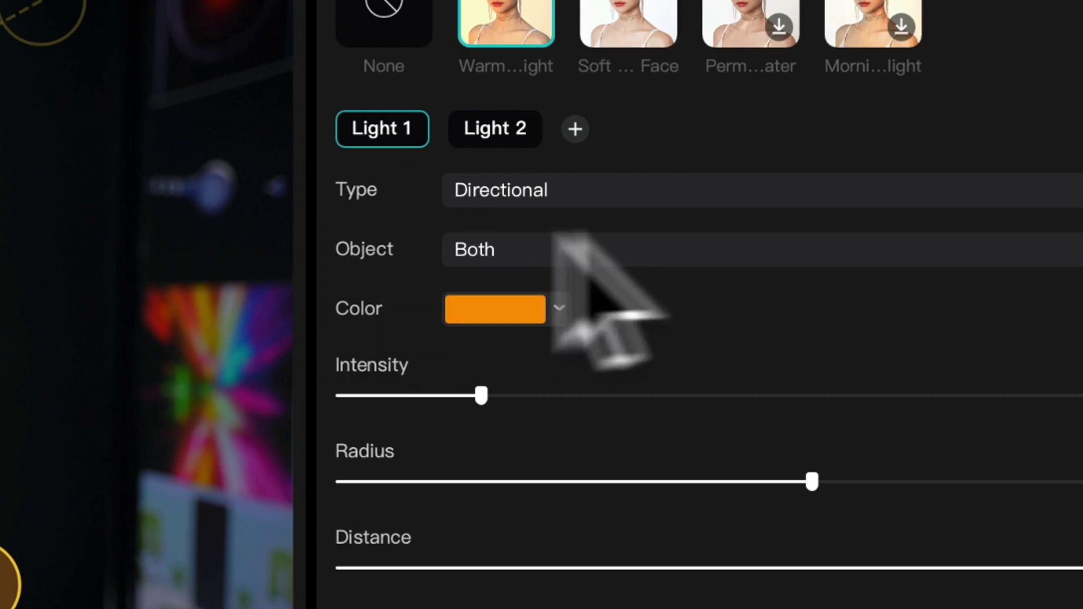
left_click(760, 199)
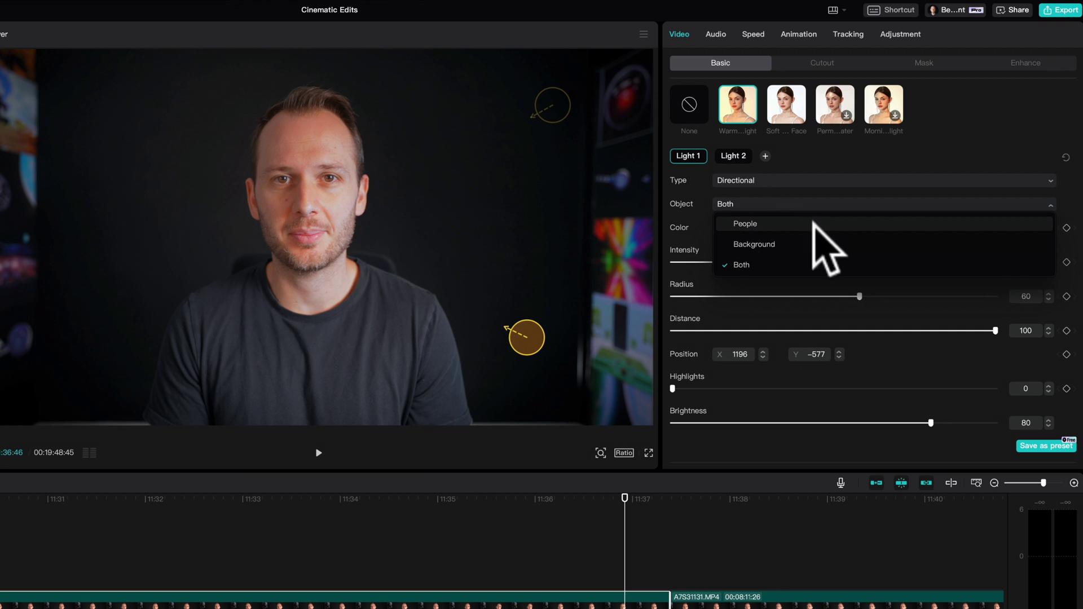
left_click(778, 223)
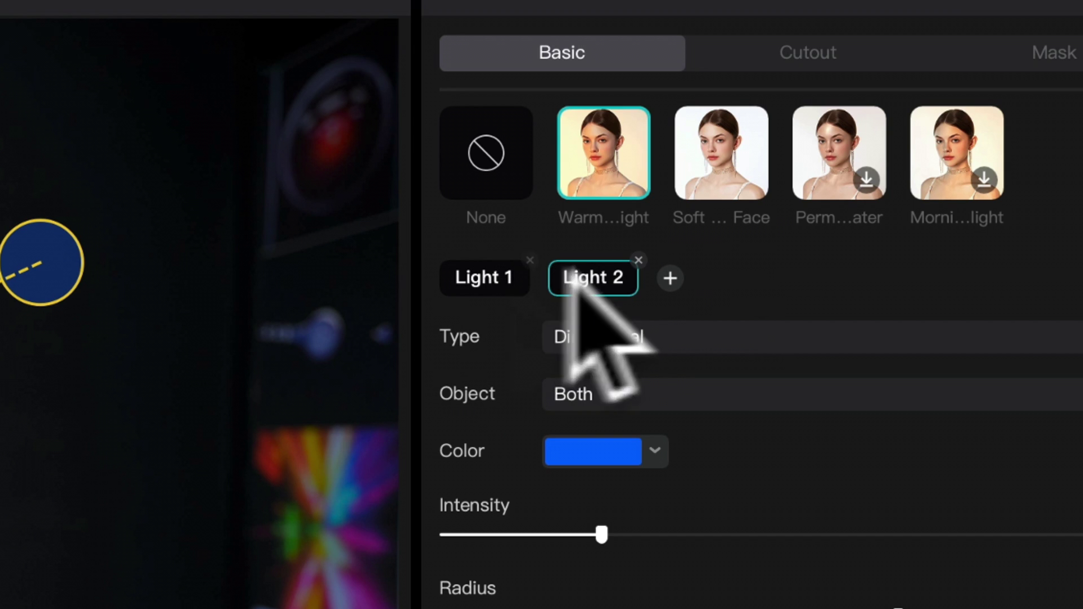
- Delete the blue Light 2, leaving only Light 1 on the presenter
left_click(632, 245)
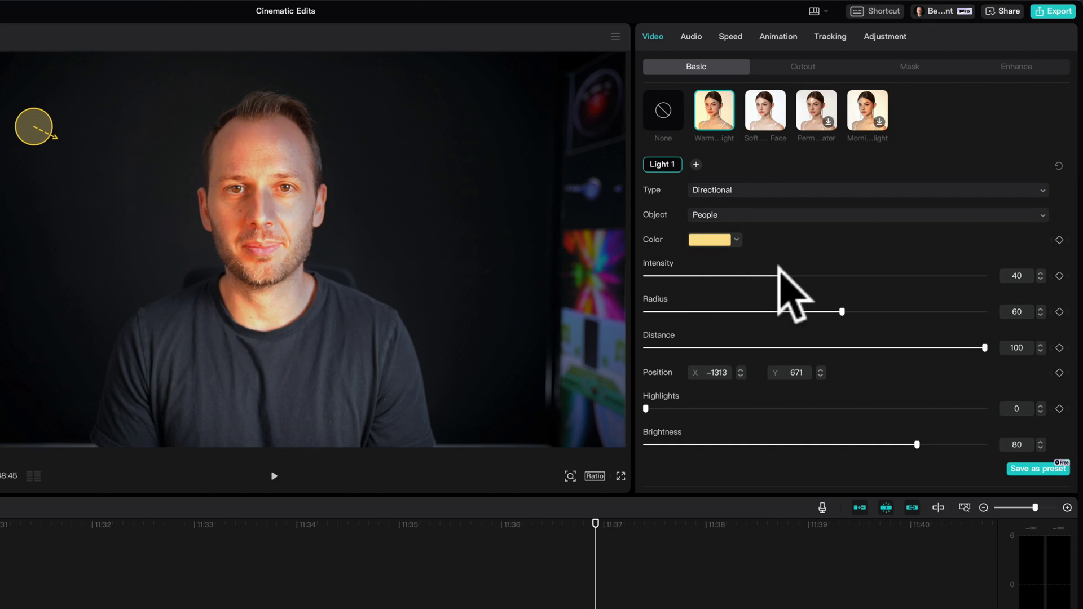
- Make the light light cyan at intensity 27, move it further left, and scrub back to replay
left_click_drag(745, 351, 761, 351)
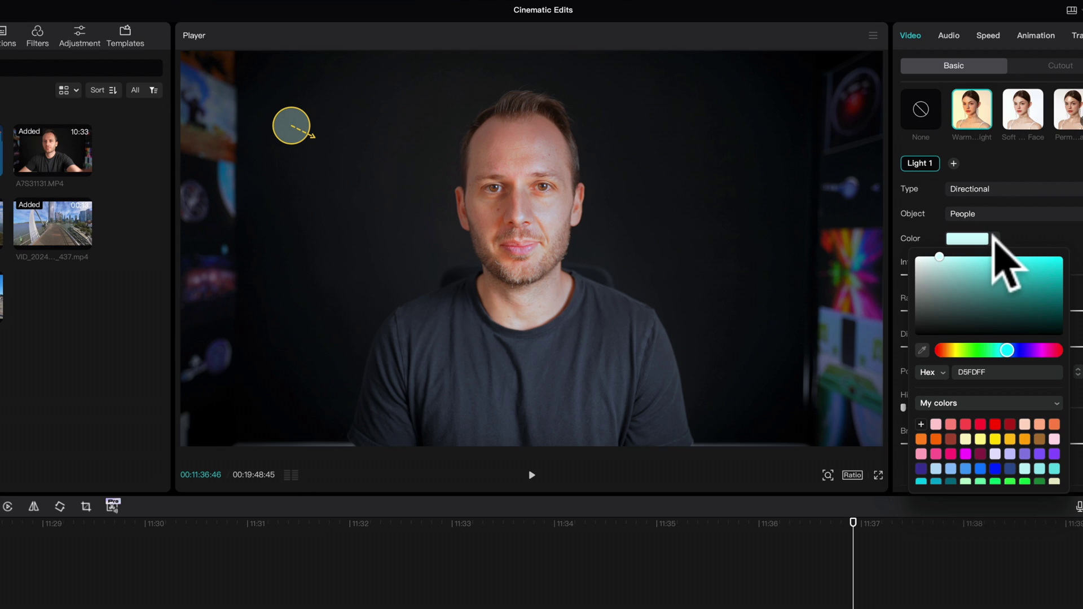
left_click(959, 248)
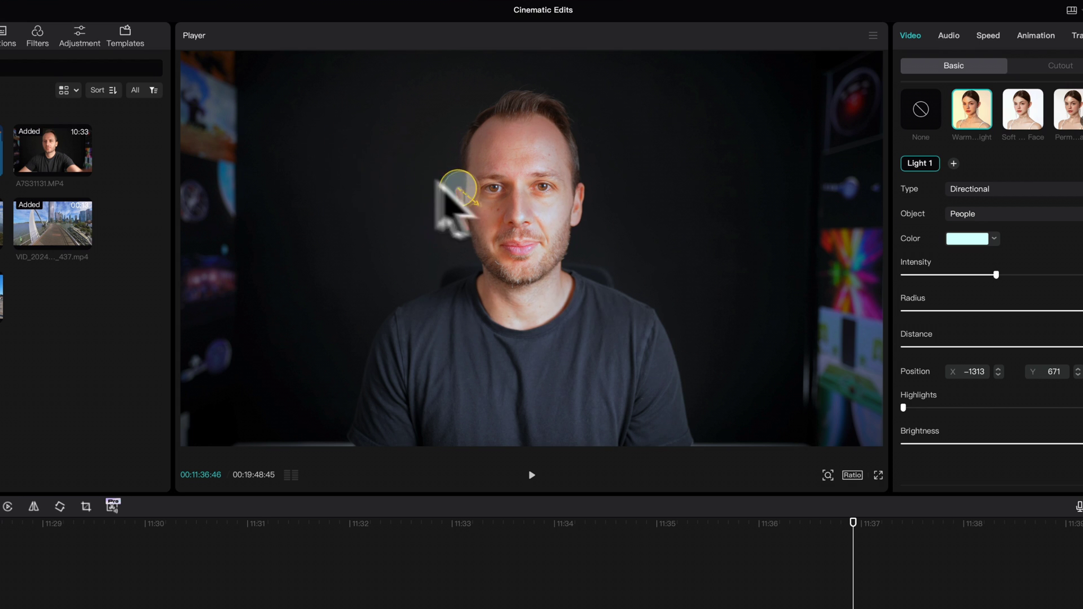
left_click_drag(252, 290, 305, 299)
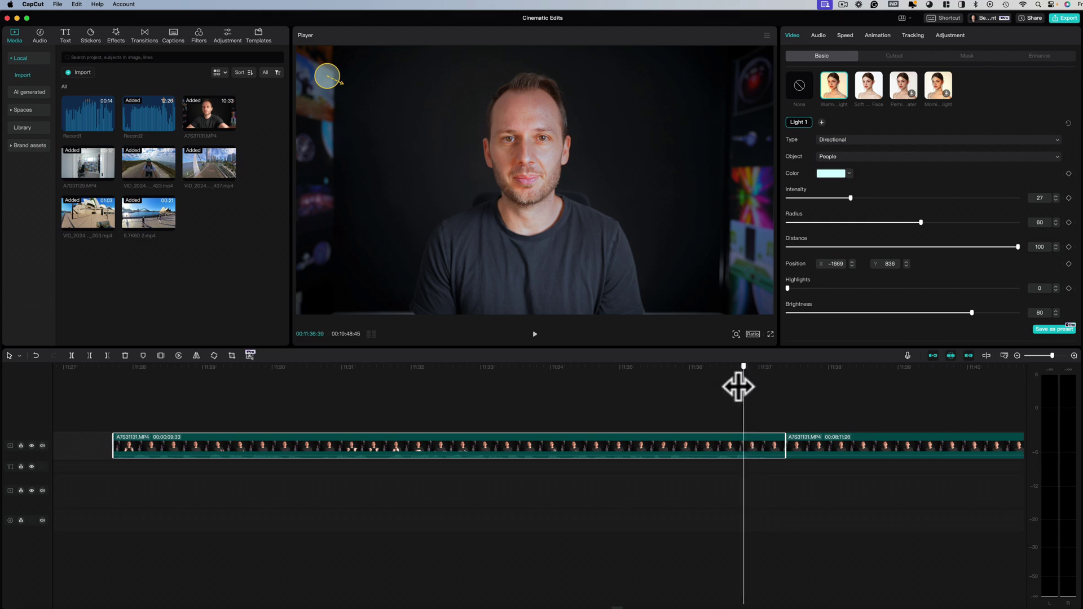
mouse_move(739, 387)
left_mouse_down()
mouse_move(321, 382)
mouse_move(150, 430)
mouse_move(619, 420)
left_mouse_up()
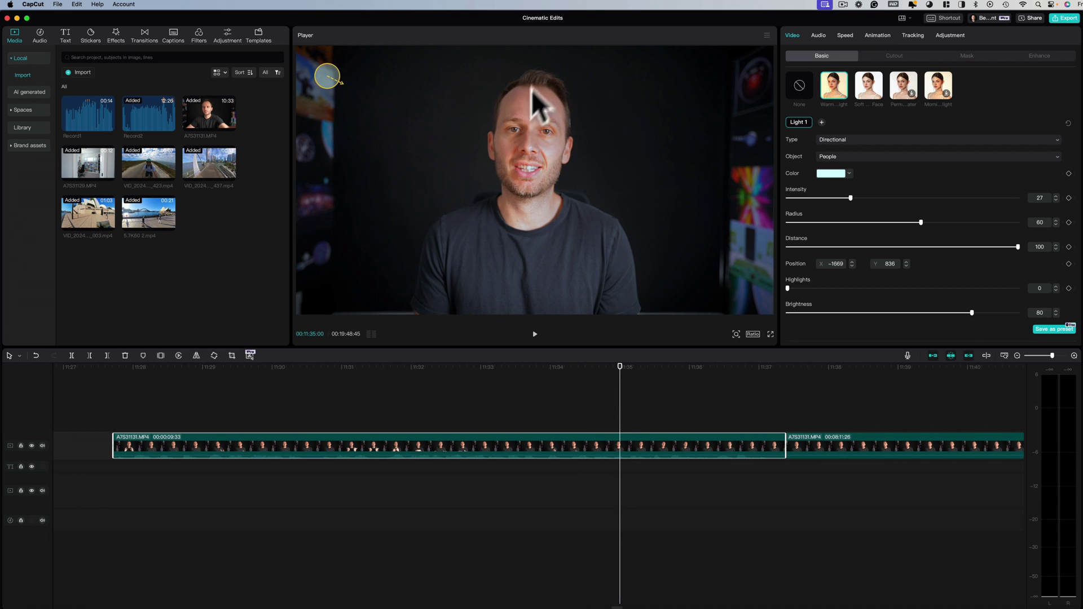